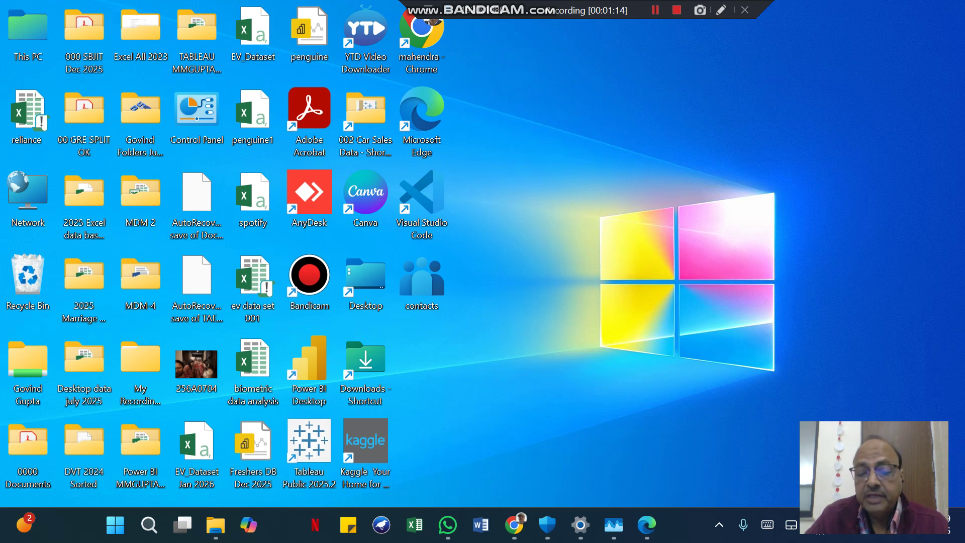
Switch to Chrome and download the six-month ITC Limited price-volume and deliverable data from the NSE report page as CSV
click(513, 524)
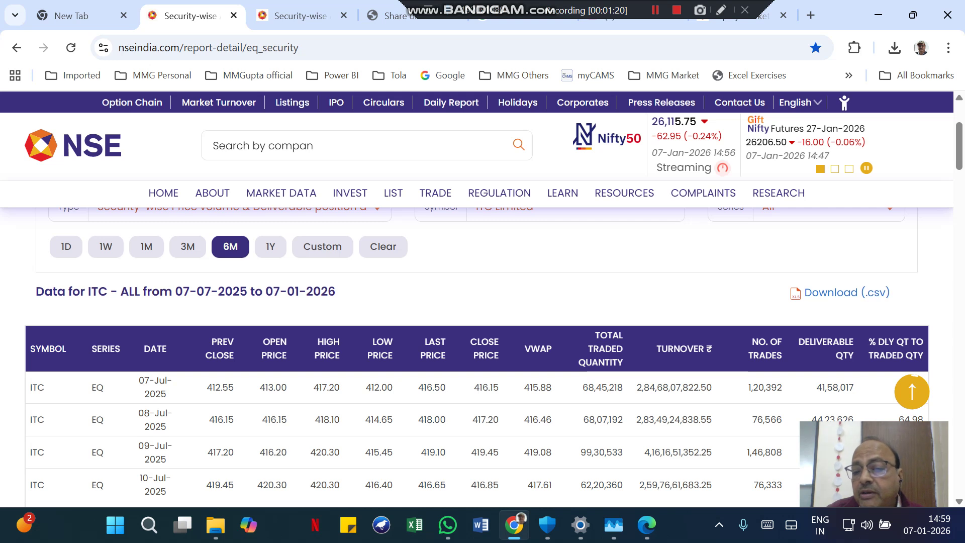
scroll(476, 357, up, 1)
scroll(482, 352, up, 2)
scroll(482, 352, down, 3)
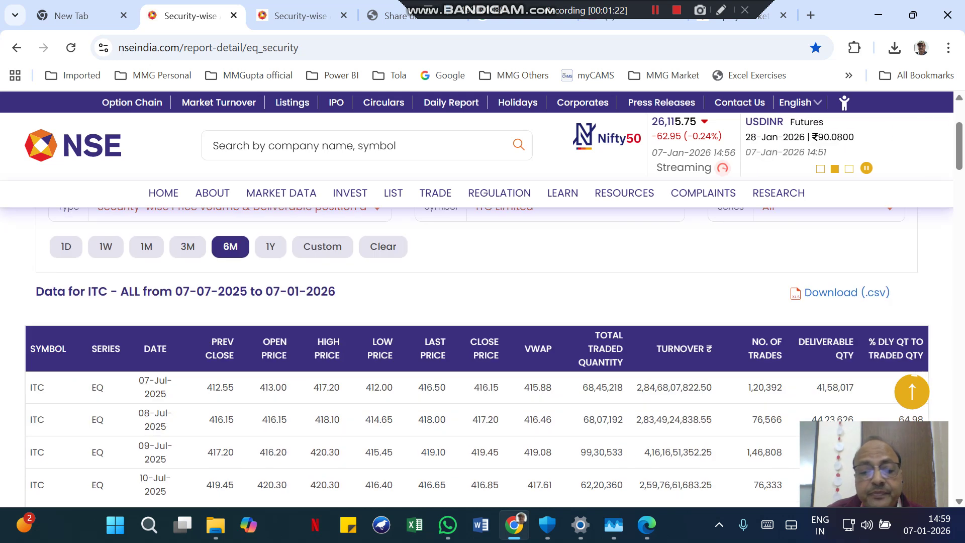
scroll(483, 352, up, 2)
scroll(483, 352, down, 1)
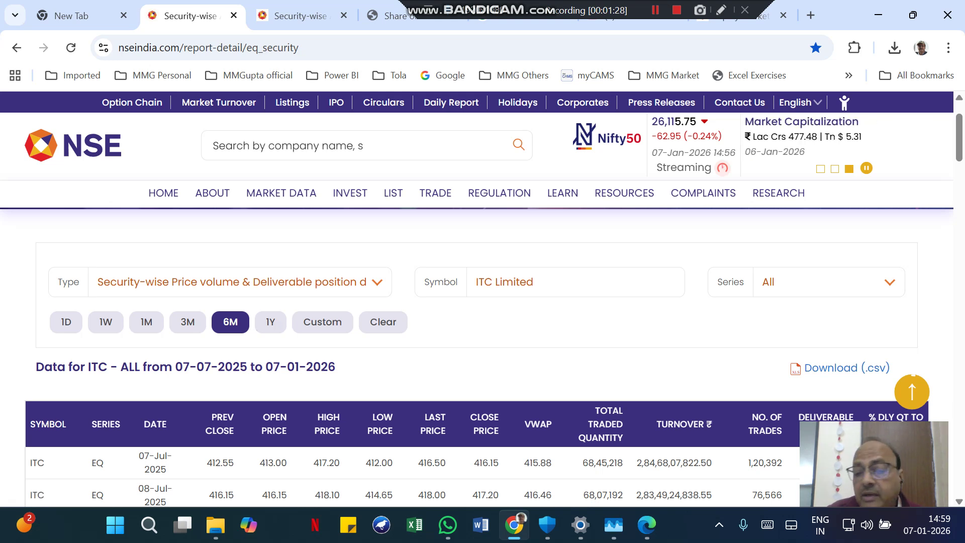
scroll(847, 297, down, 1)
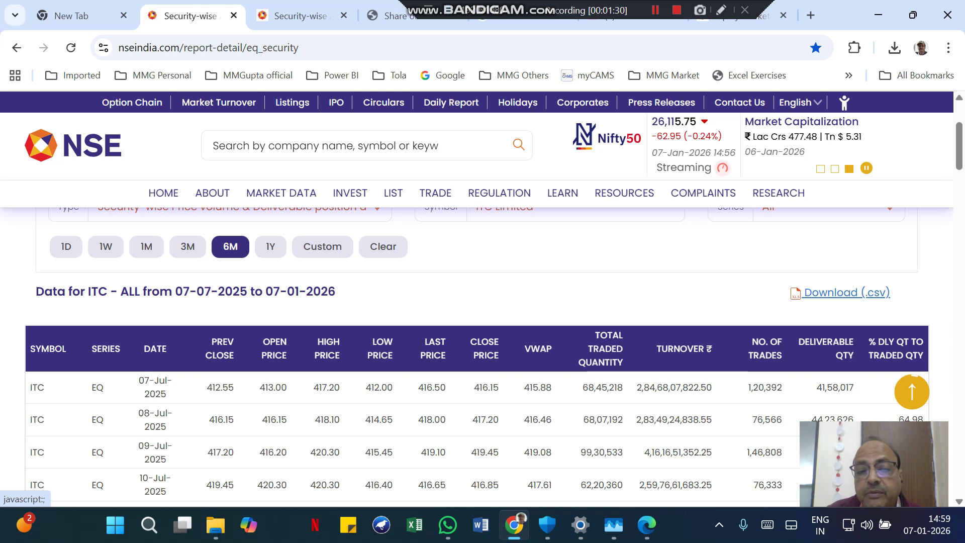
click(847, 292)
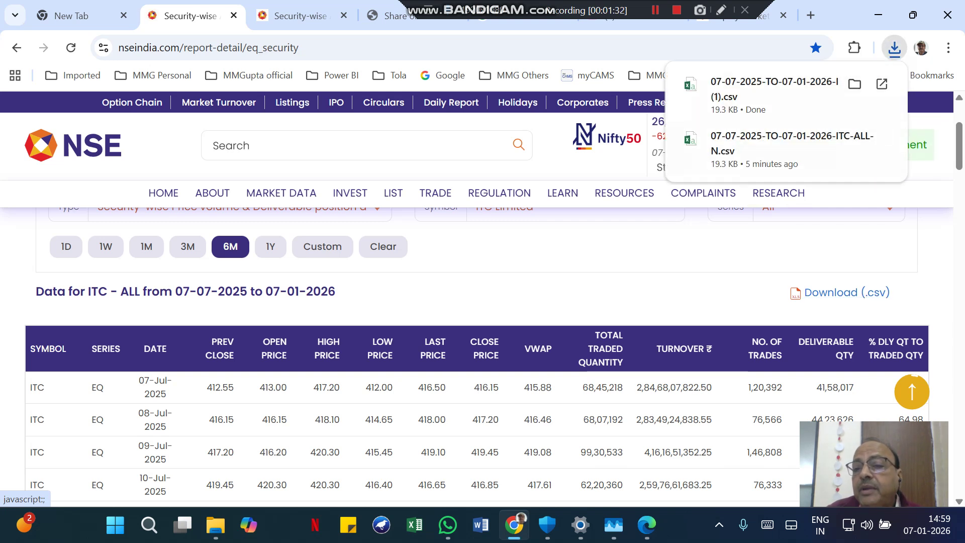
Change the report's symbol to Wipro Limited and download its six-month data as CSV
scroll(483, 301, up, 2)
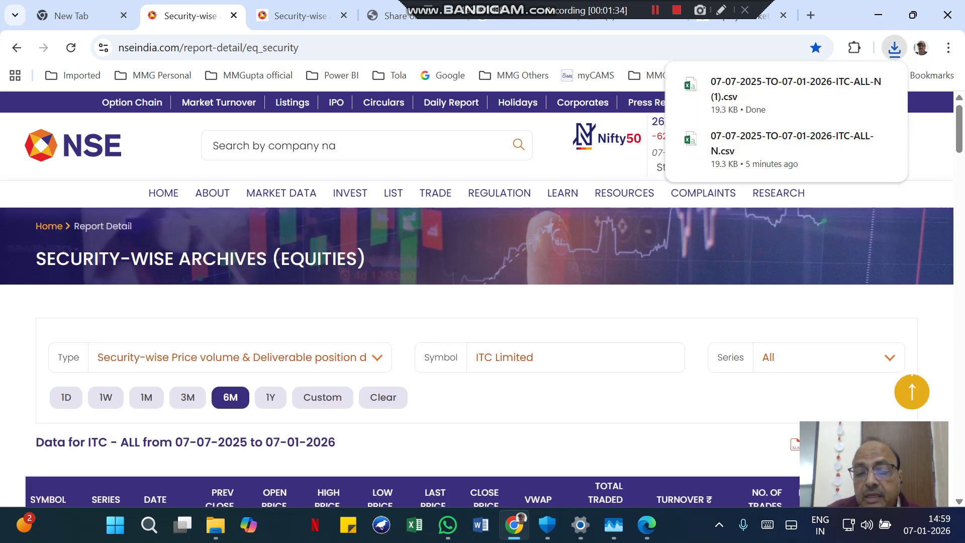
click(534, 358)
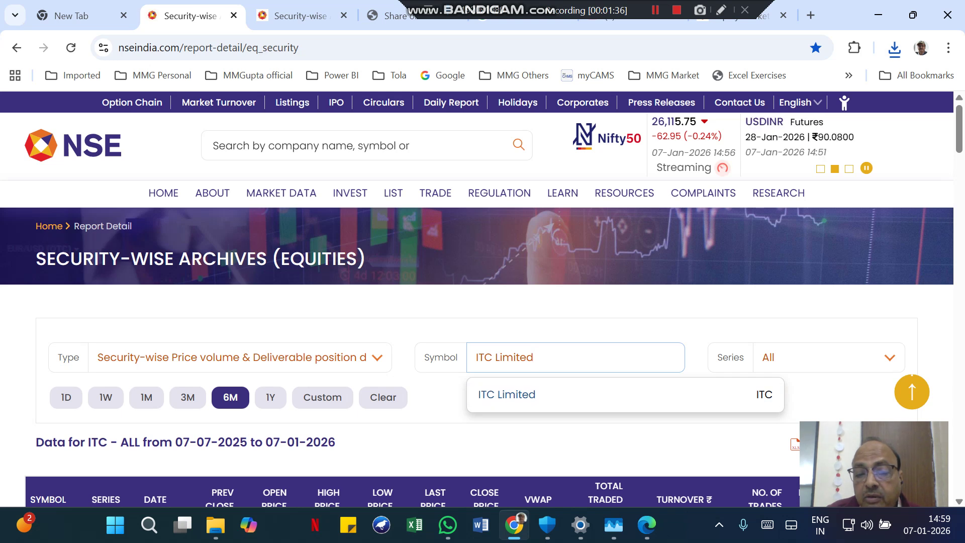
key(ctrl+a)
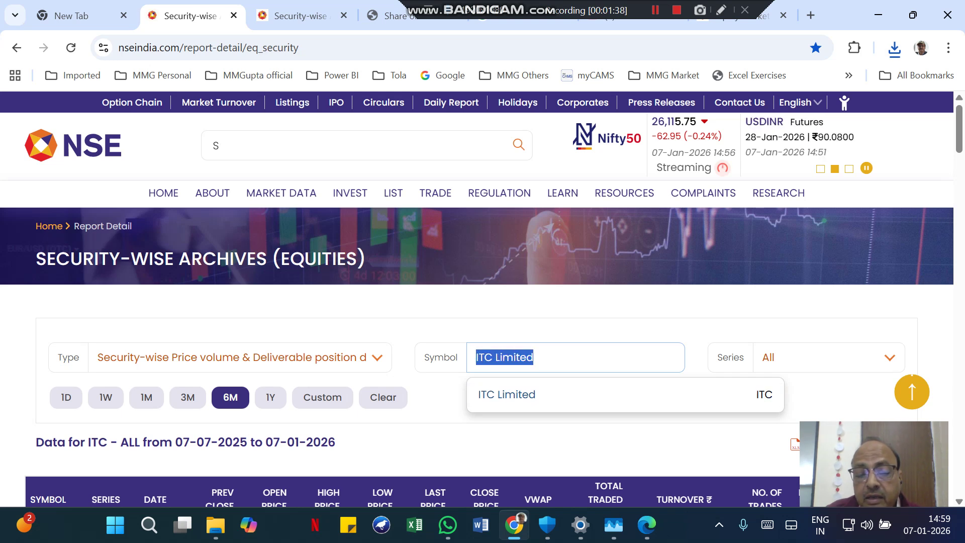
text(wip)
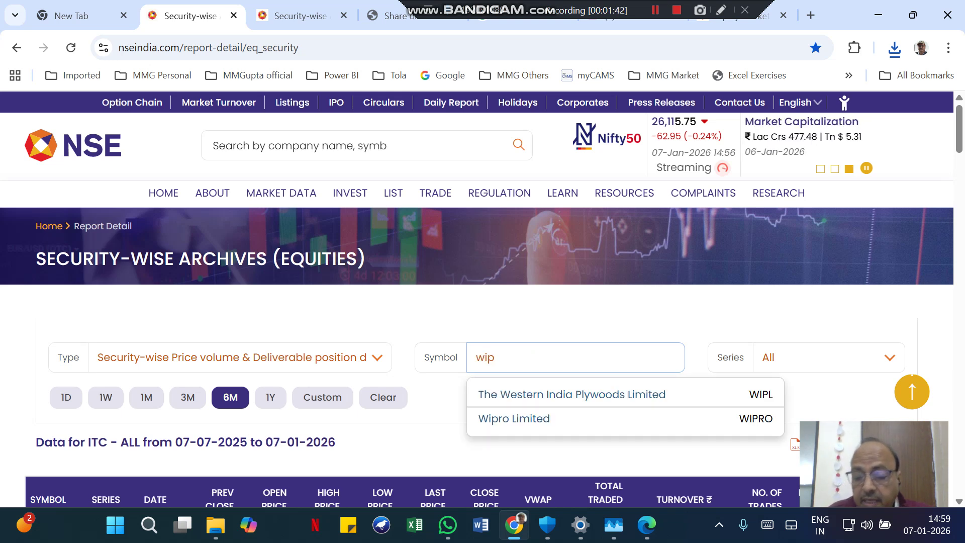
text(ro)
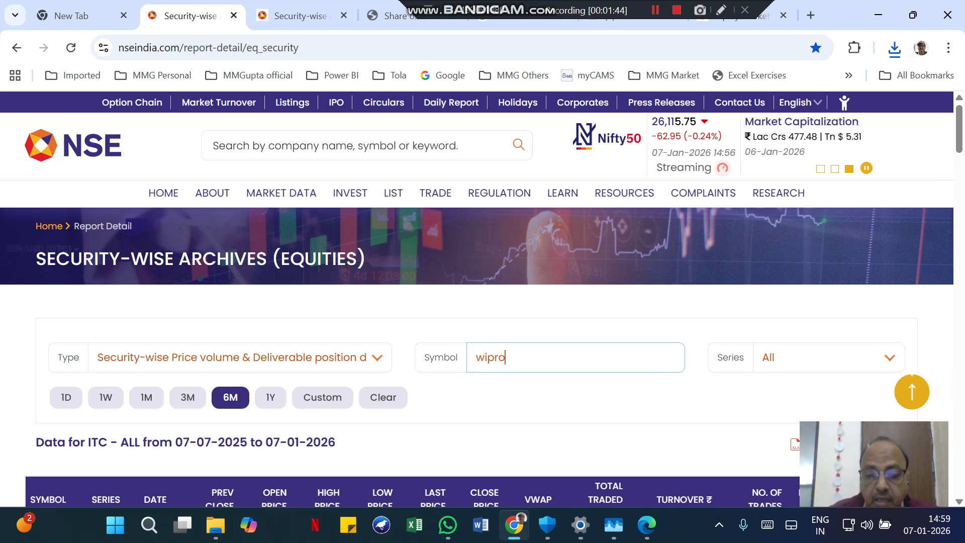
key(Down)
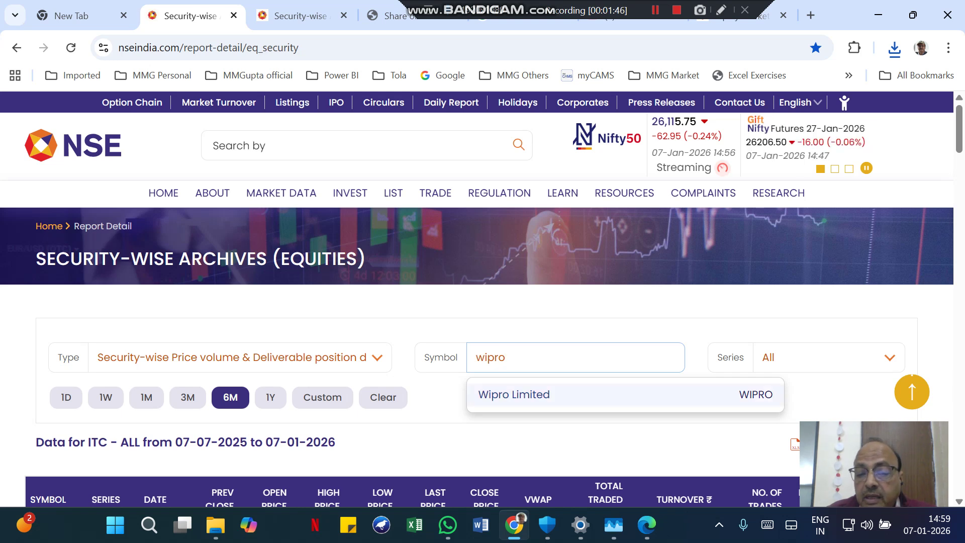
key(Return)
scroll(476, 356, down, 1)
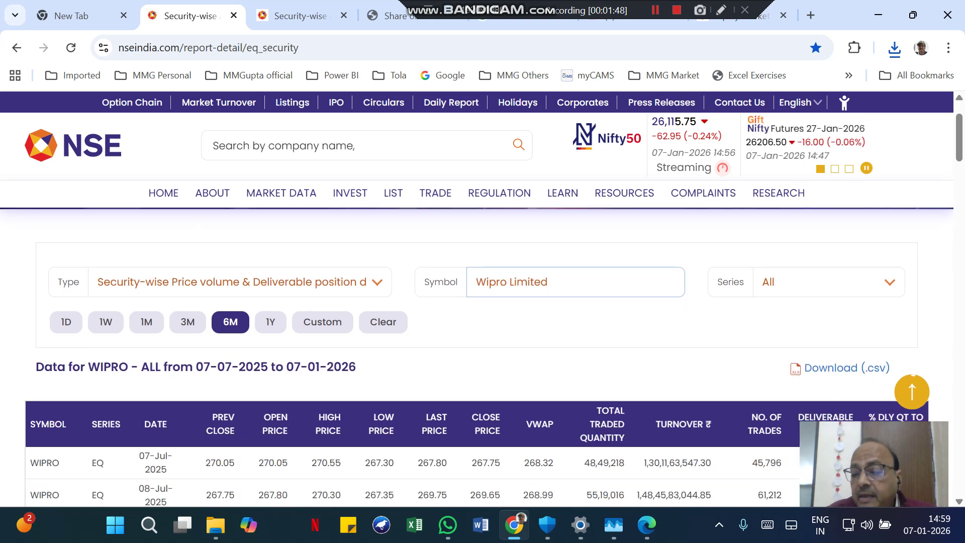
click(847, 367)
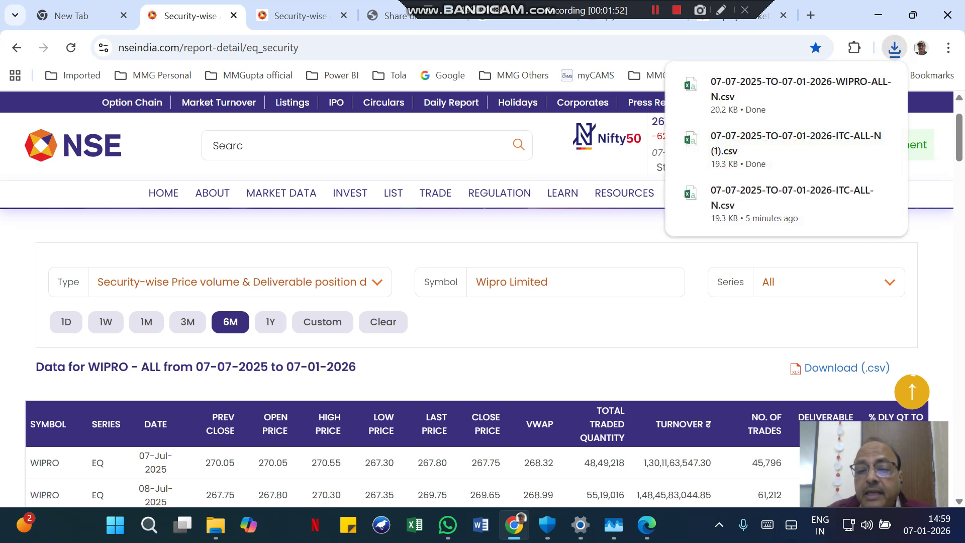
Change the report's symbol to Infosys Limited and download its six-month data as CSV
drag(549, 281, 476, 282)
text(in)
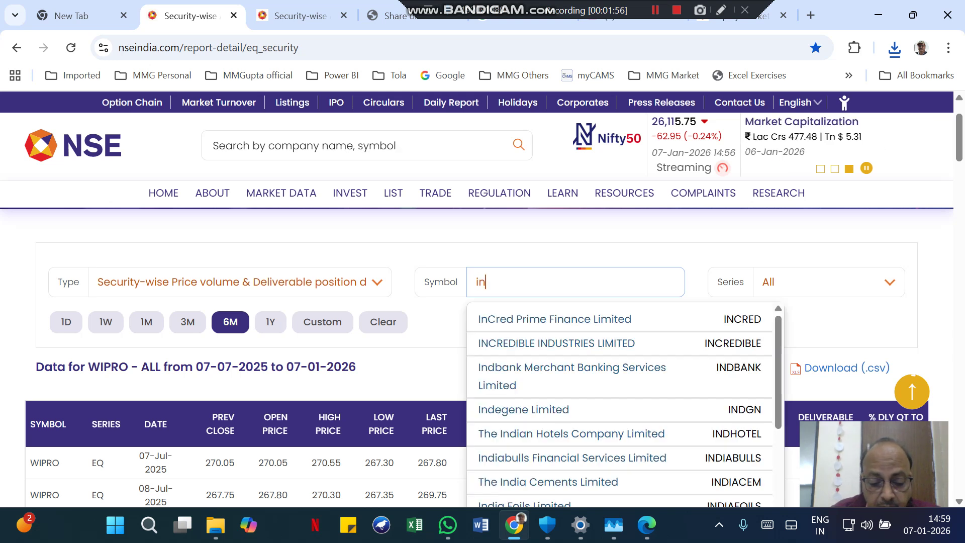
text(fosys)
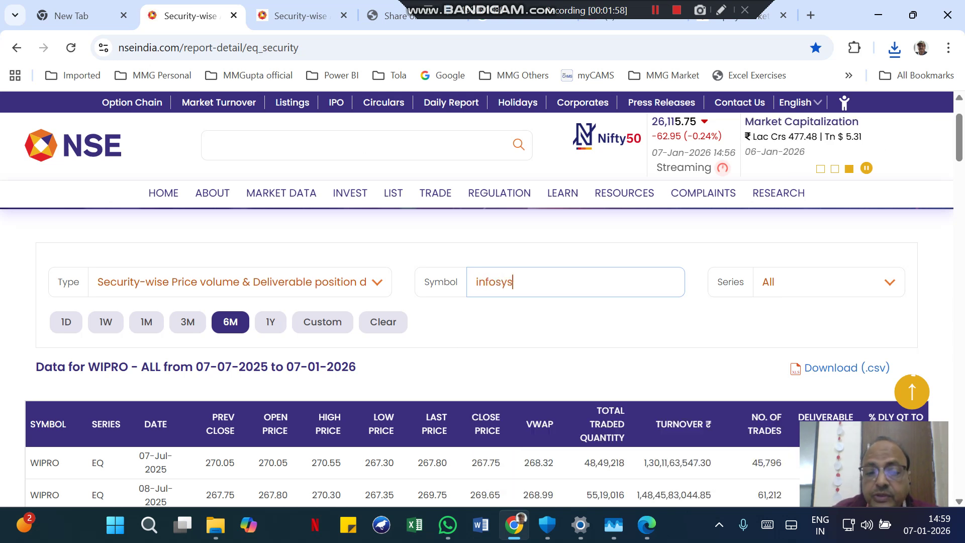
key(Down)
key(Return)
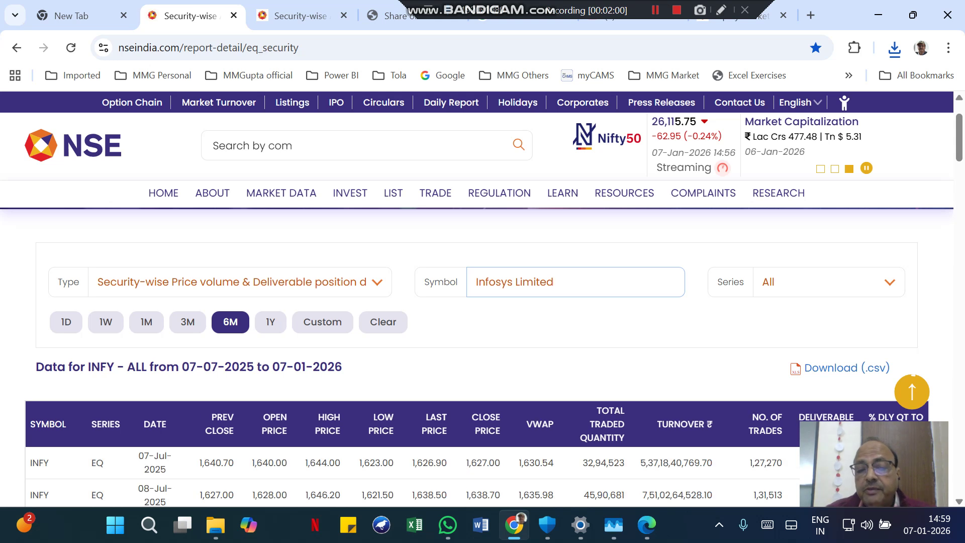
scroll(483, 352, down, 1)
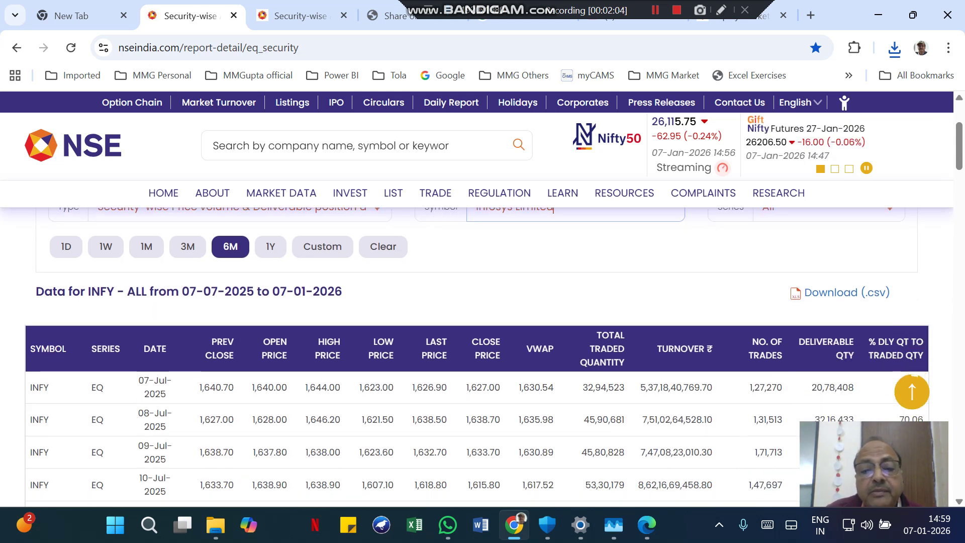
click(847, 292)
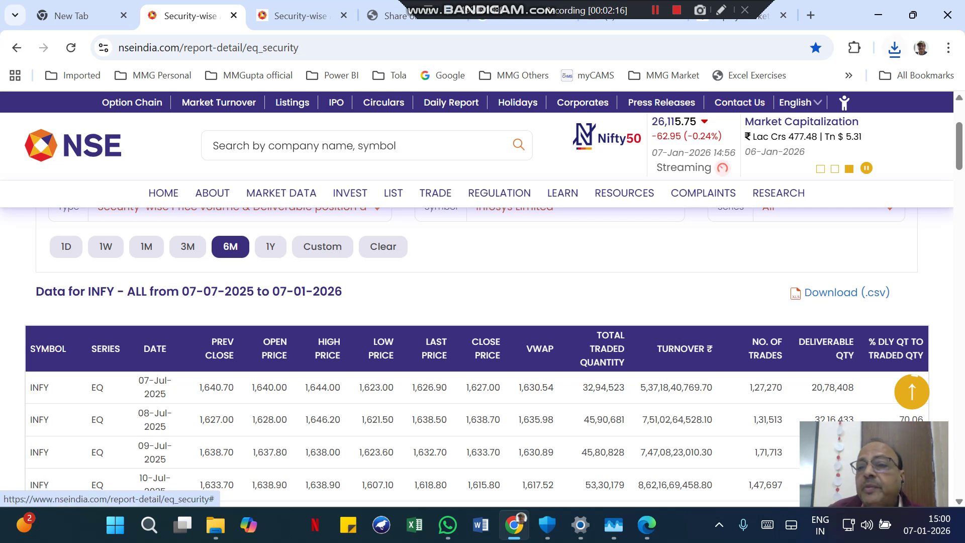
Switch to File Explorer and show the Downloads folder sorted by date modified, newest first
click(878, 15)
click(746, 116)
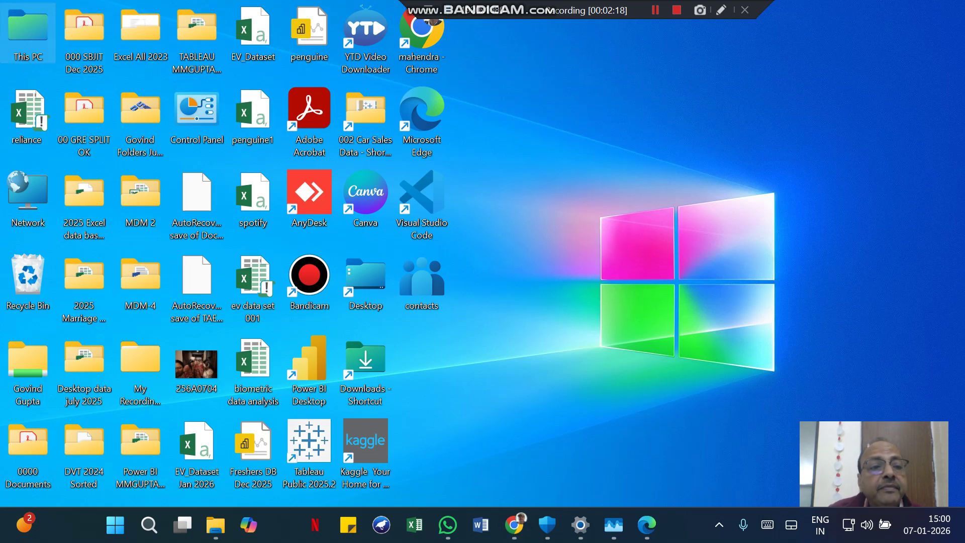
double_click(28, 30)
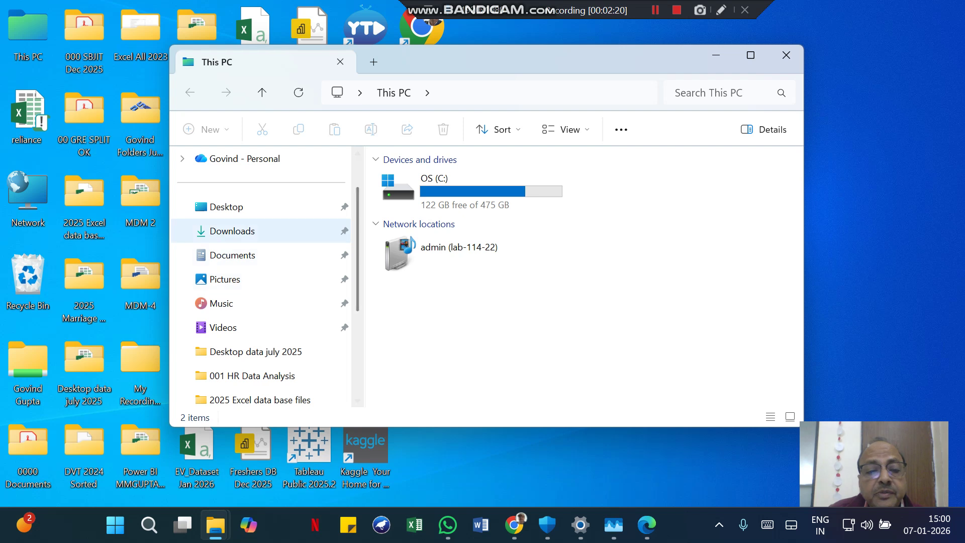
click(750, 55)
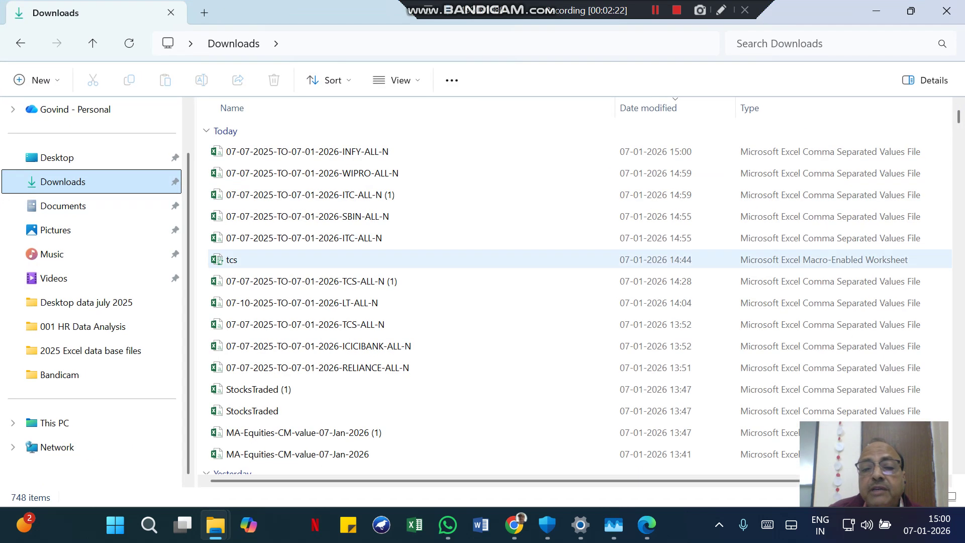
click(653, 107)
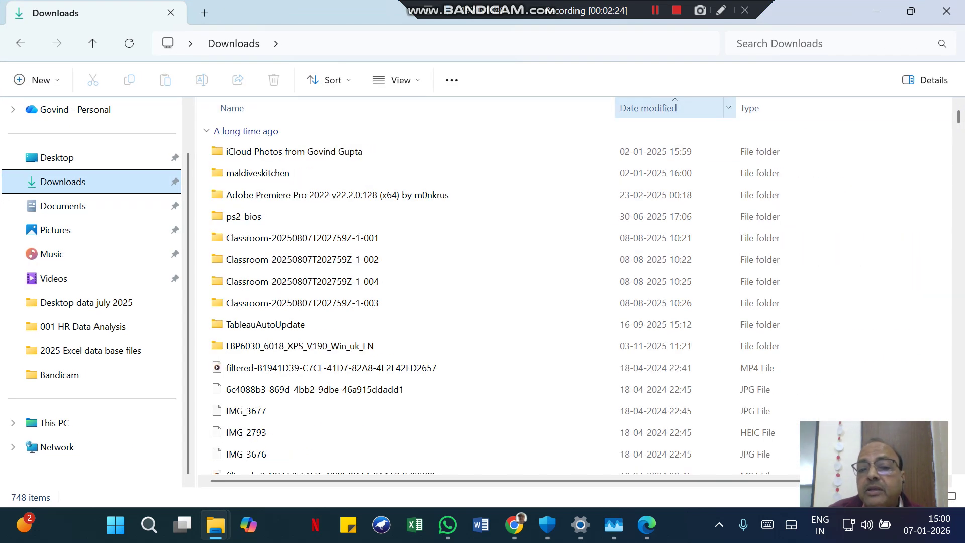
click(653, 108)
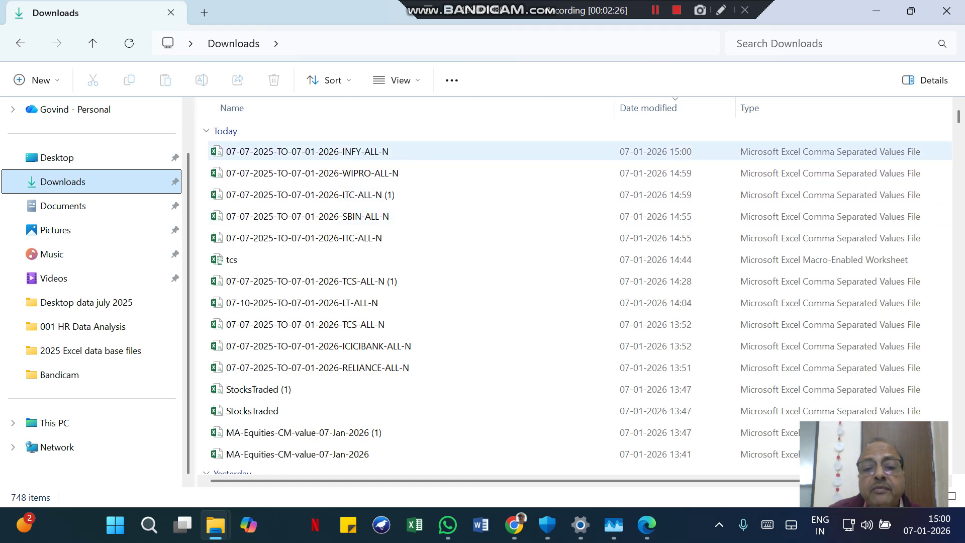
Open the file 07-07-2025-TO-07-01-2026-ITC-ALL-N (1) in Excel and dismiss the document recovery list
key(Down)
key(Down)
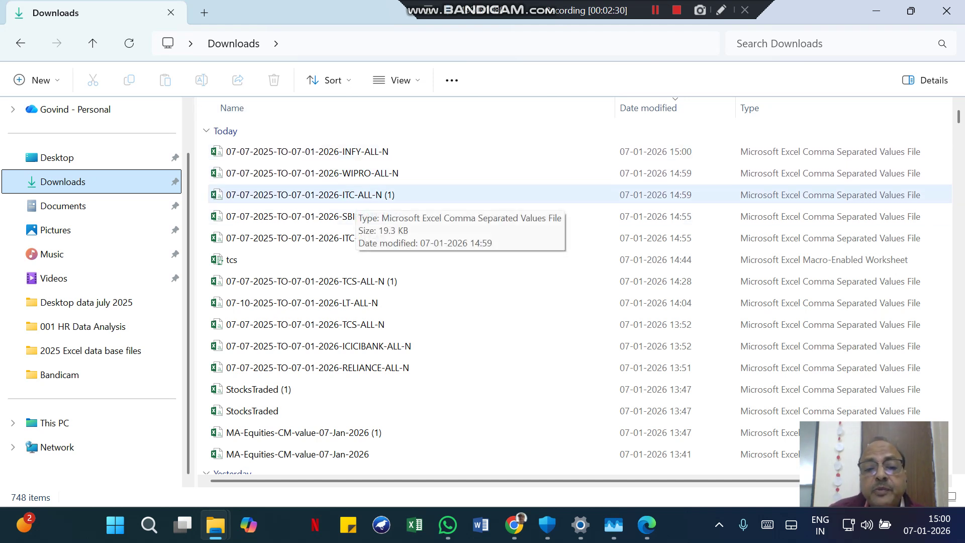
click(356, 195)
key(Return)
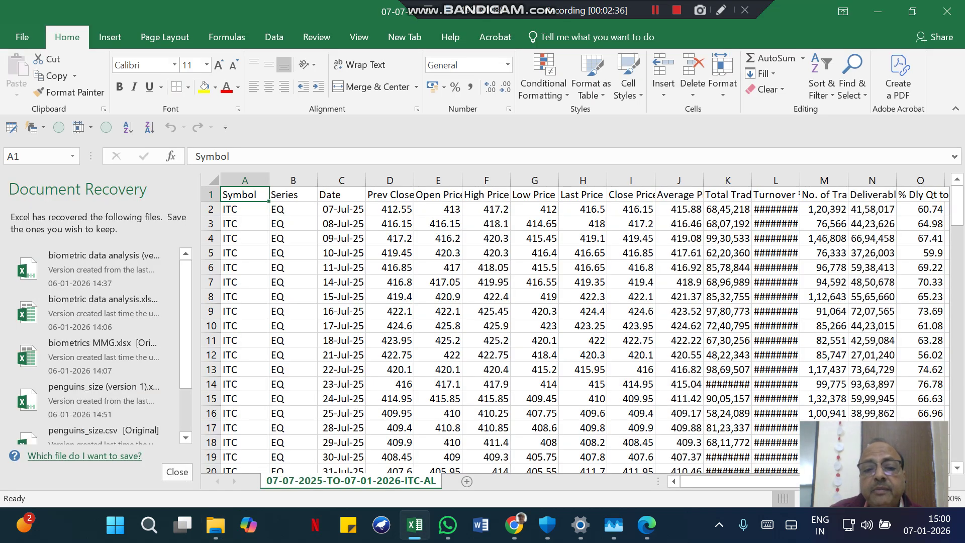
click(177, 472)
click(206, 211)
click(207, 211)
click(346, 253)
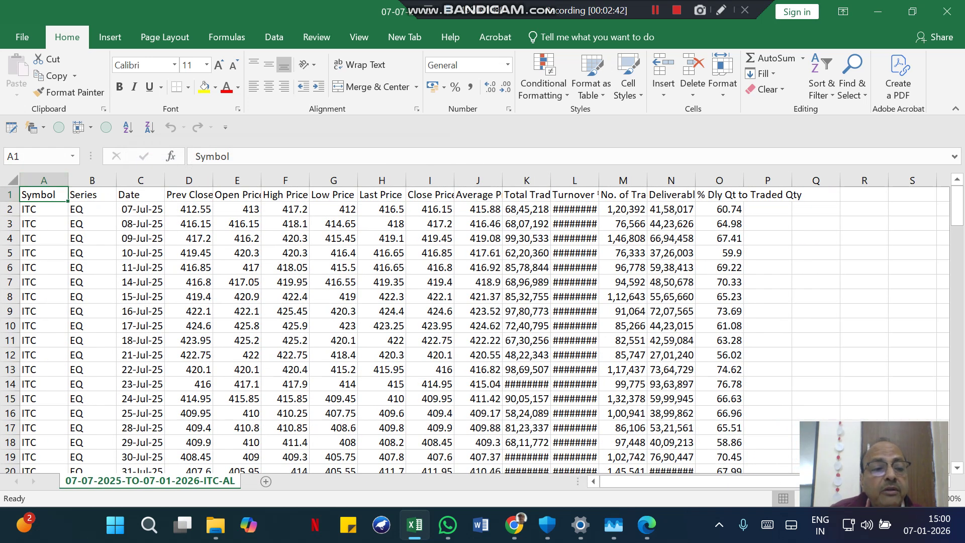
Autofit the width of all columns in the ITC sheet to their contents
click(12, 179)
double_click(454, 180)
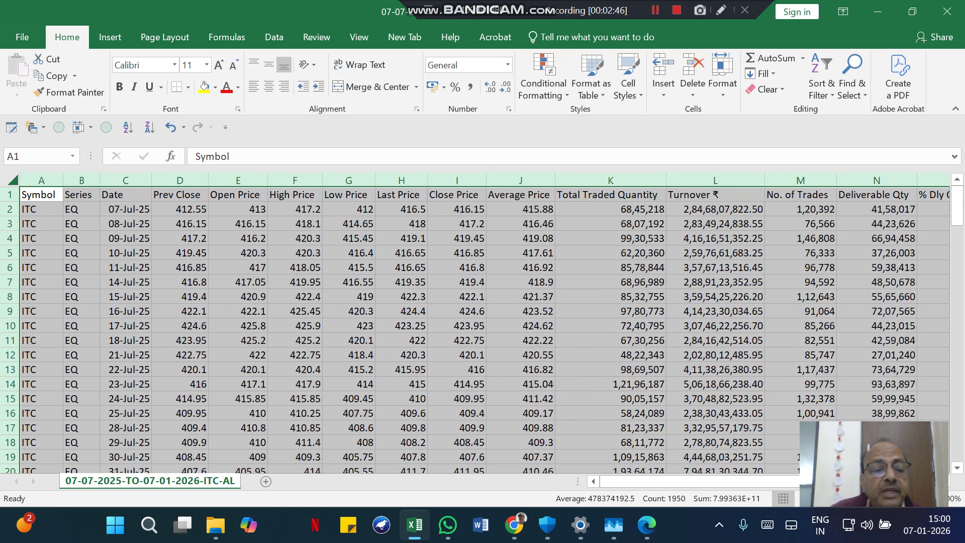
click(238, 296)
Delete the Series, Prev Close, Open Price, High Price, Low Price, Last Price and Close Price columns
click(41, 179)
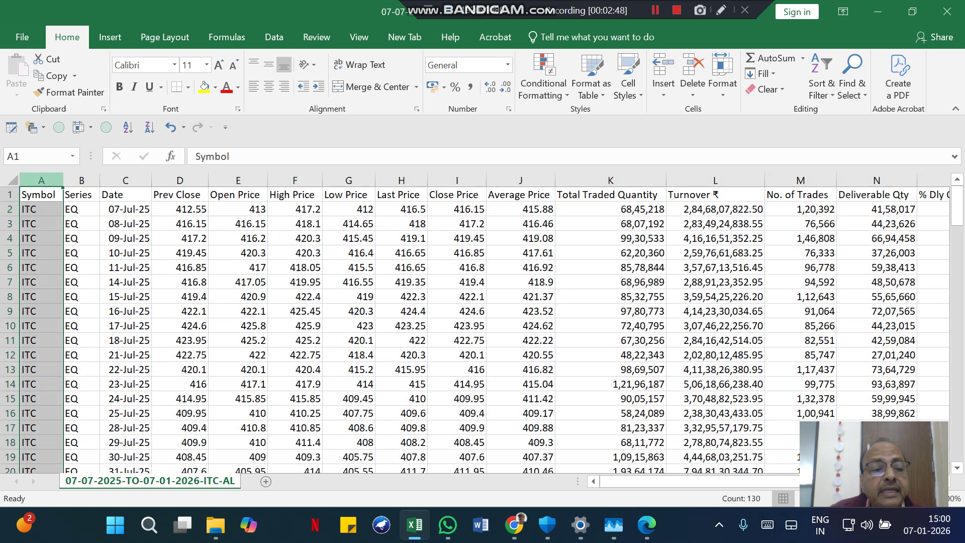
click(82, 180)
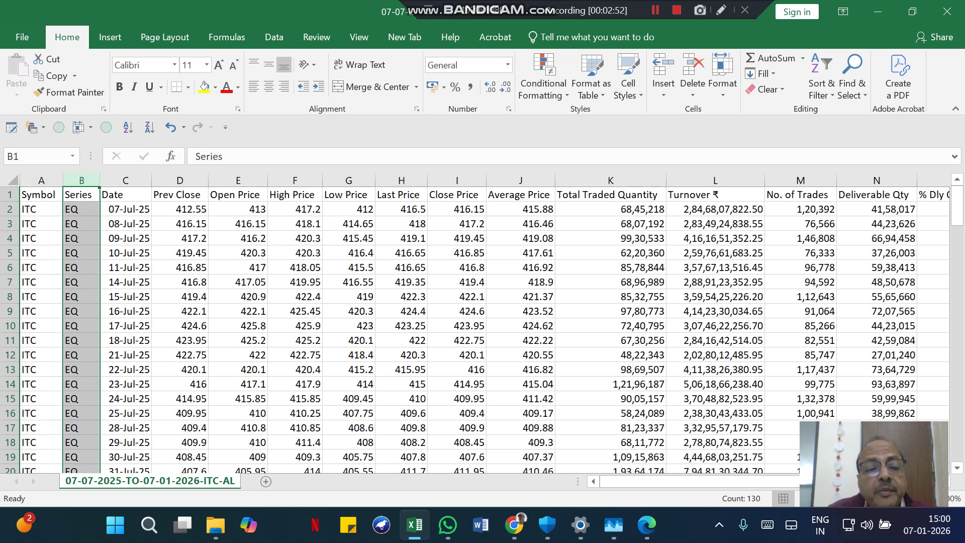
ctrl+click(180, 180)
ctrl+click(238, 180)
ctrl+click(295, 180)
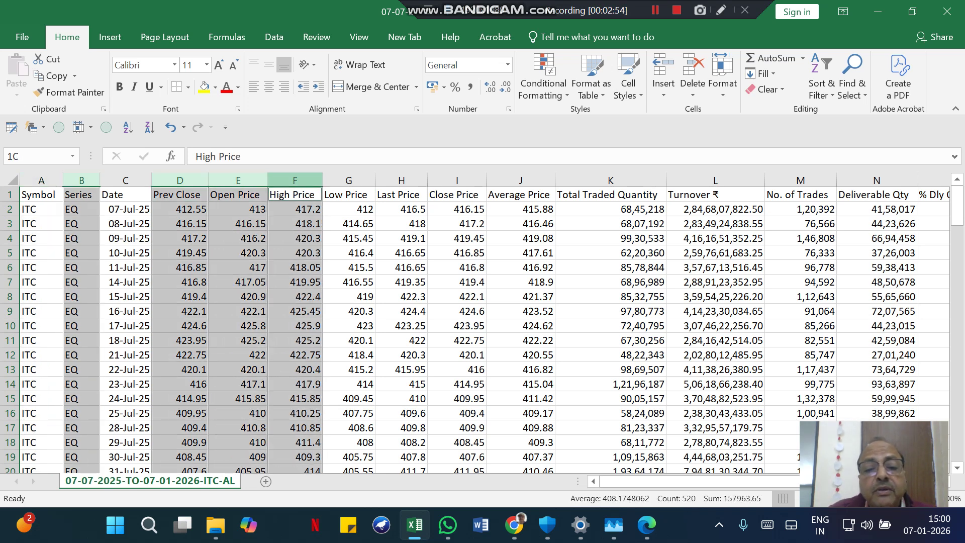
ctrl+click(348, 180)
ctrl+click(401, 180)
ctrl+click(456, 180)
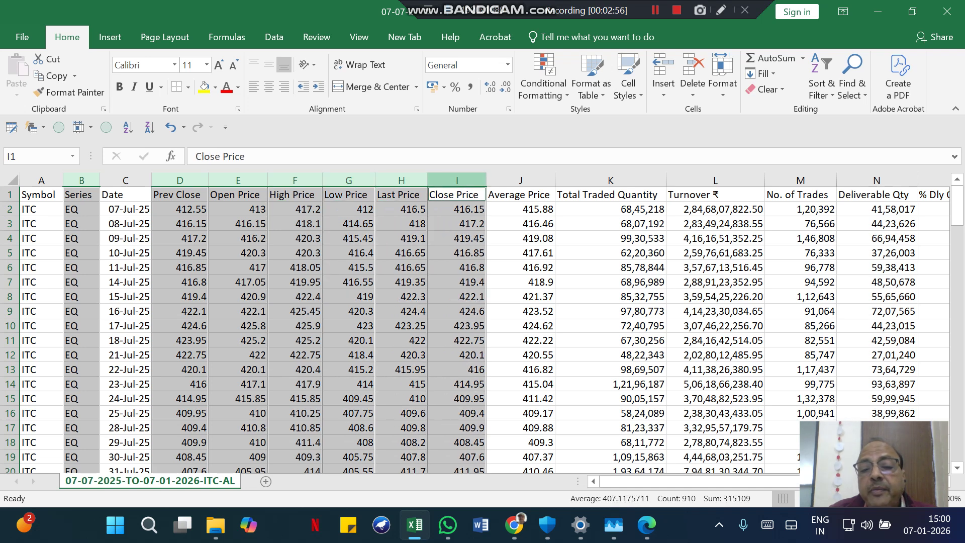
right_click(455, 182)
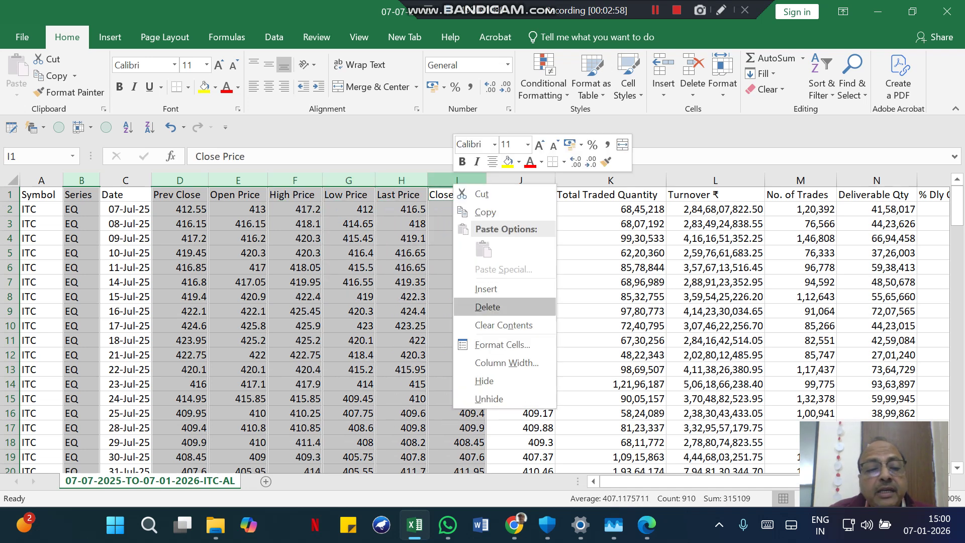
click(488, 306)
click(429, 297)
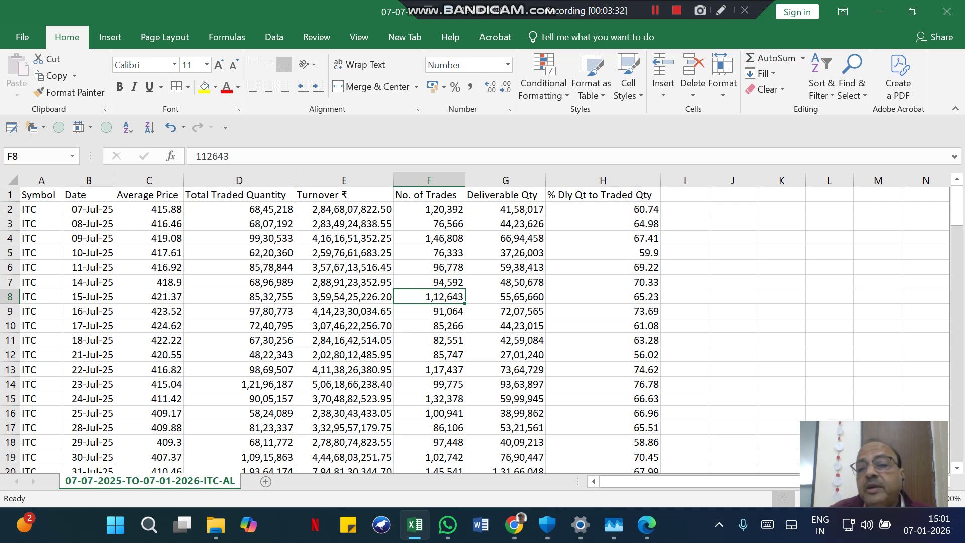
Undo the deletion of the Series and price columns
key(ctrl+z)
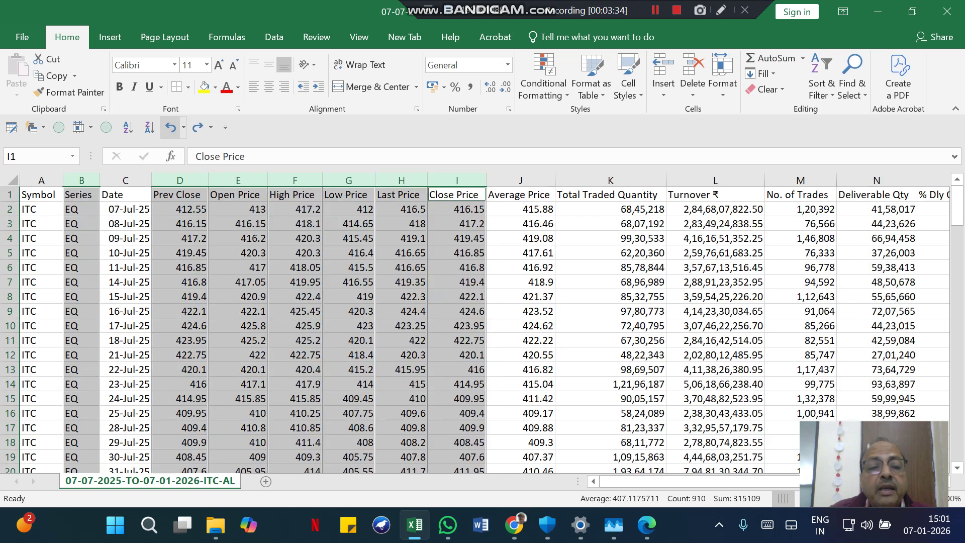
key(ctrl+z)
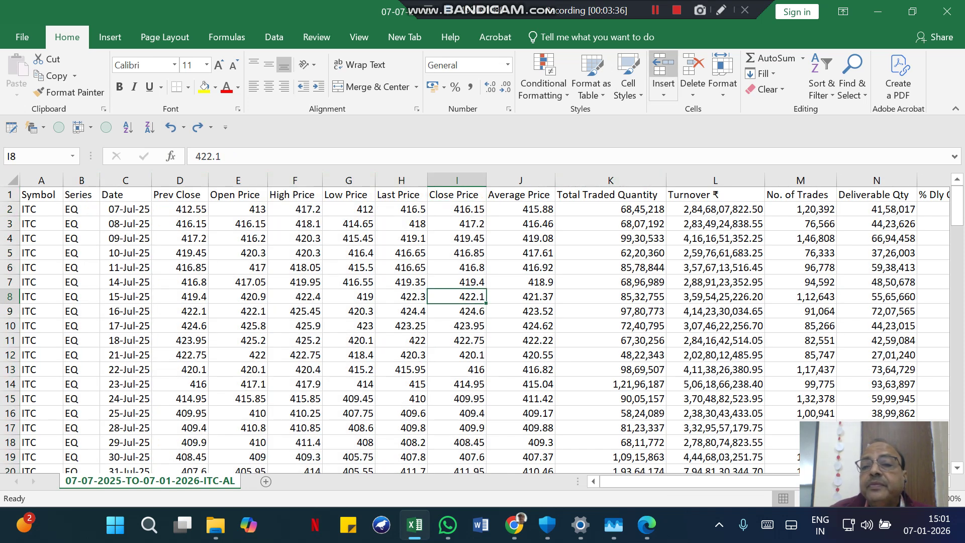
Set up a new macro recording named Macro100_MMG_Stocks
click(359, 37)
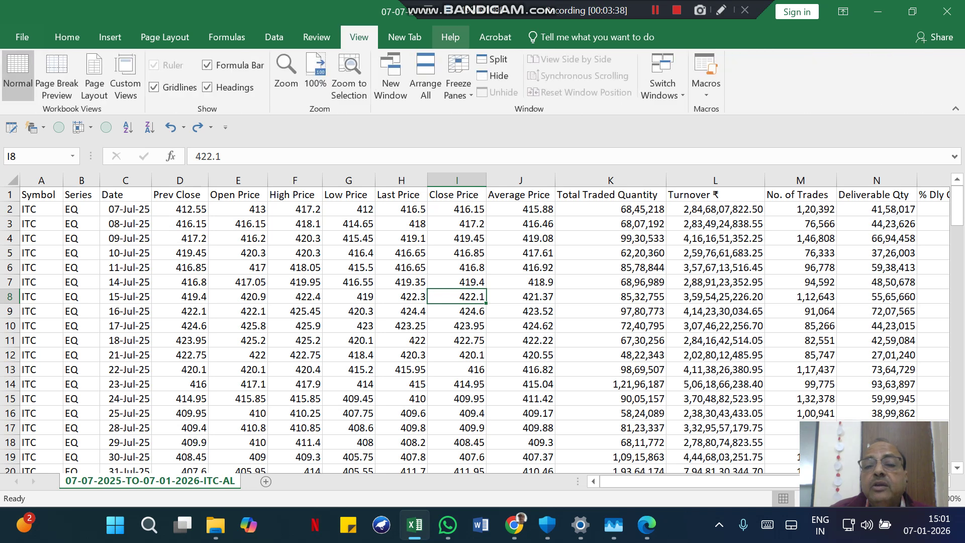
click(706, 75)
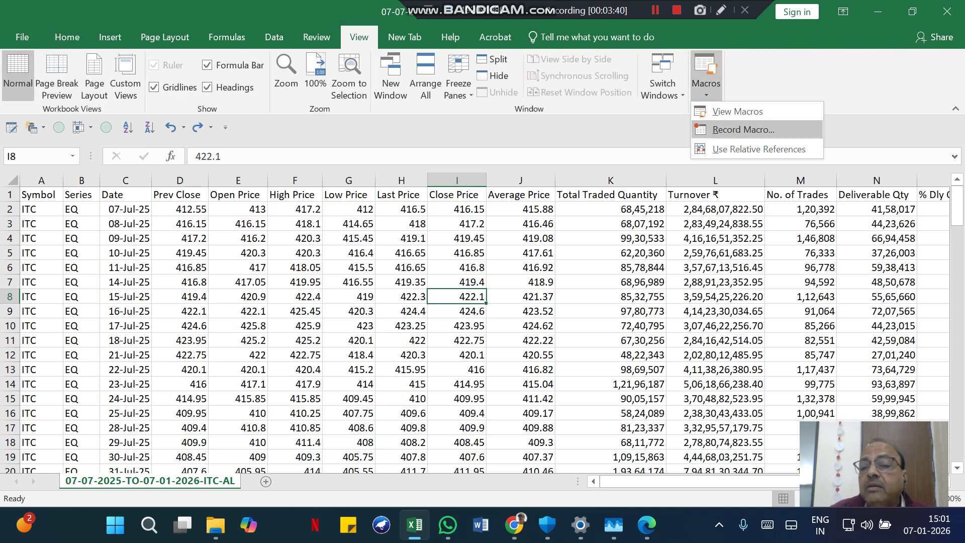
click(743, 129)
click(497, 232)
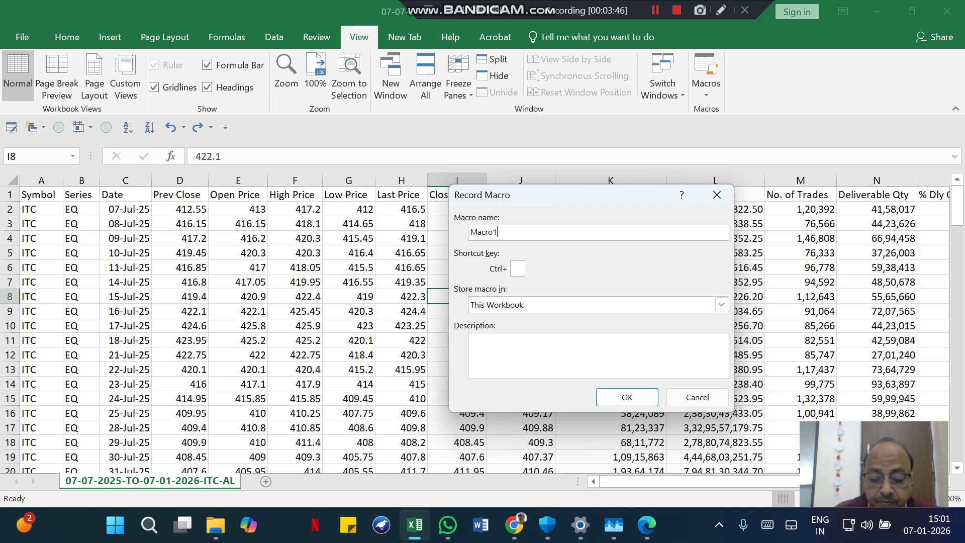
text(00)
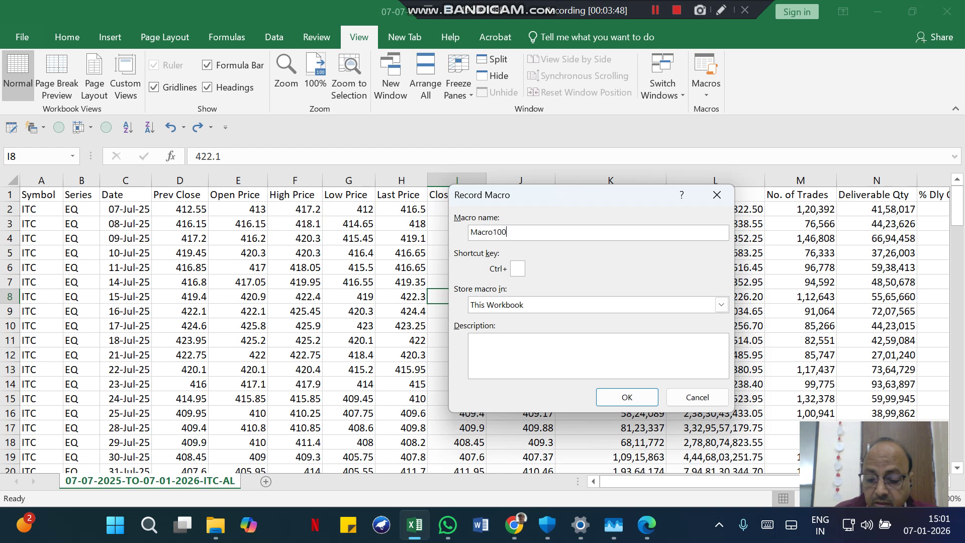
text(_MMG)
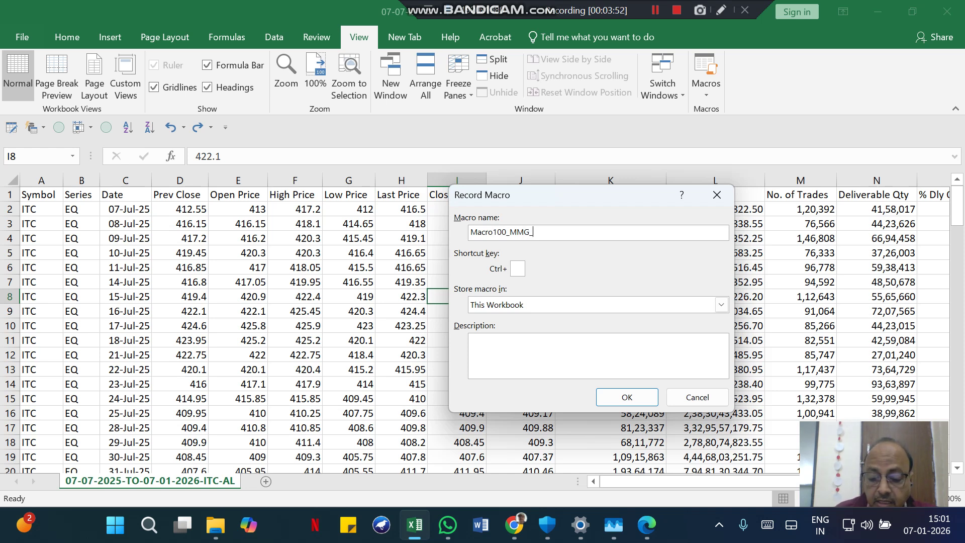
text(_St)
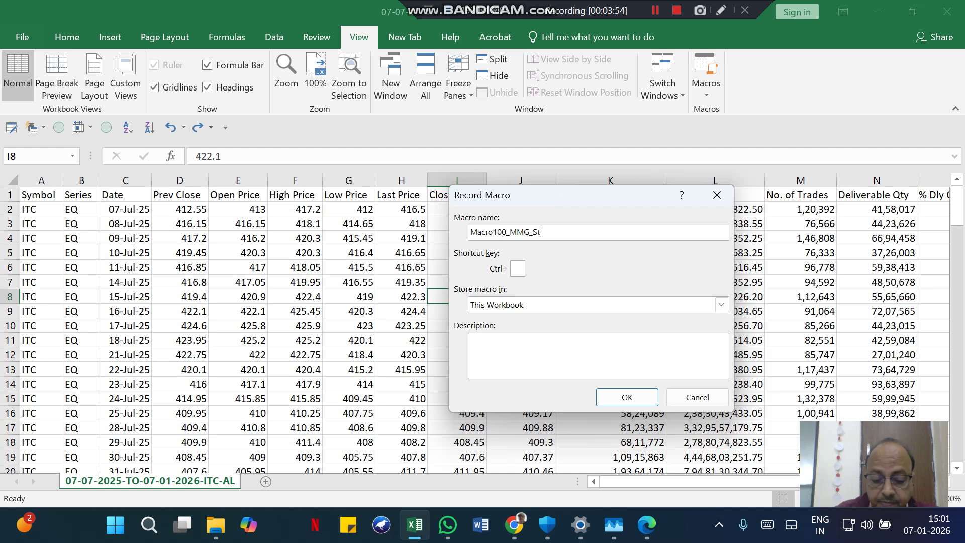
text(ocks)
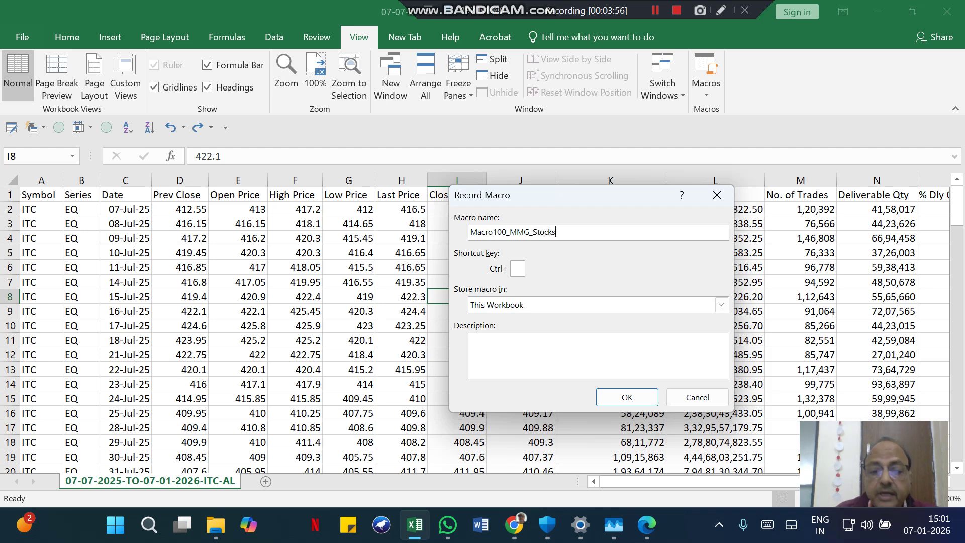
Copy MMG_Stocks from the macro name into the description and start recording in This Workbook
key(shift+Left)
key(shift+Left)
key(shift+Left)
key(shift+Left)
key(shift+Left)
key(shift+Left)
key(shift+Left)
key(shift+Left)
key(shift+Left)
key(shift+Left)
key(ctrl+c)
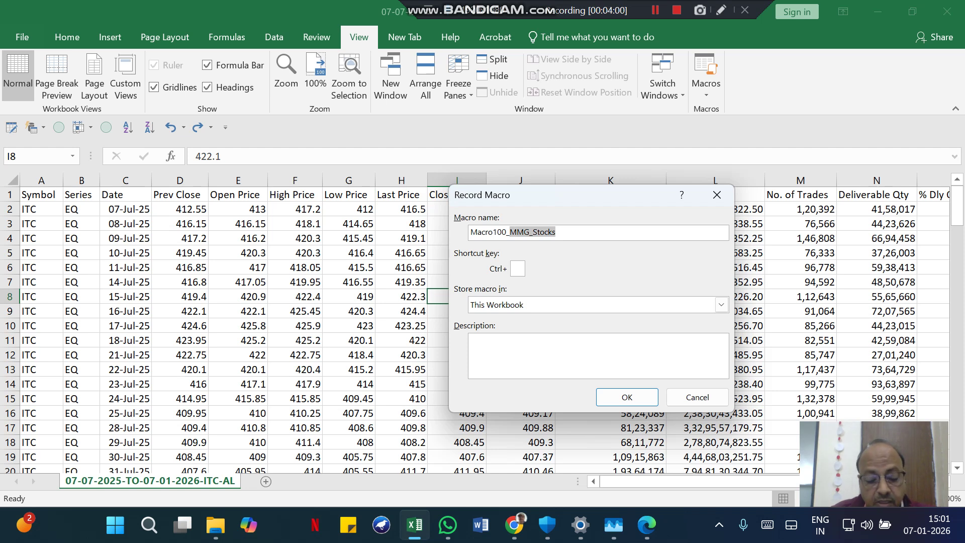
key(Return)
key(ctrl+v)
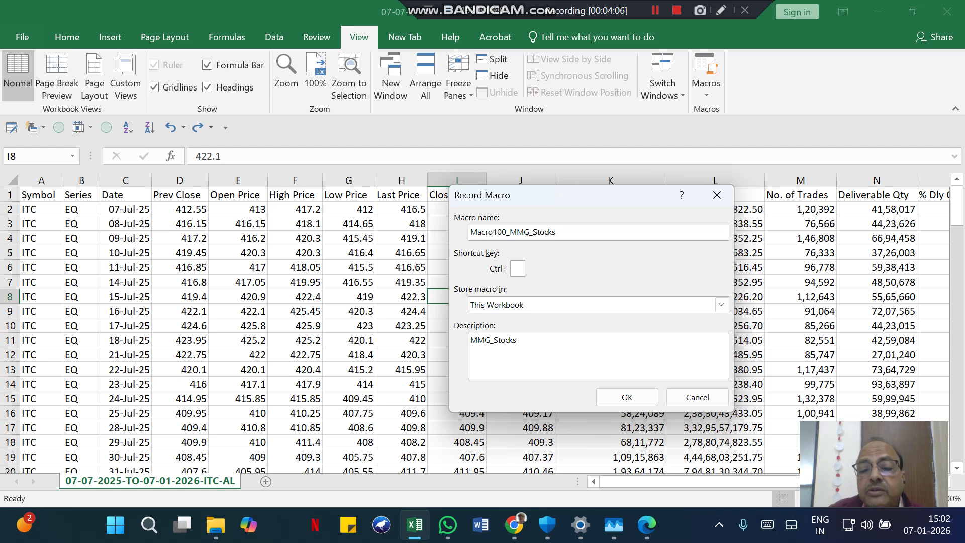
click(627, 397)
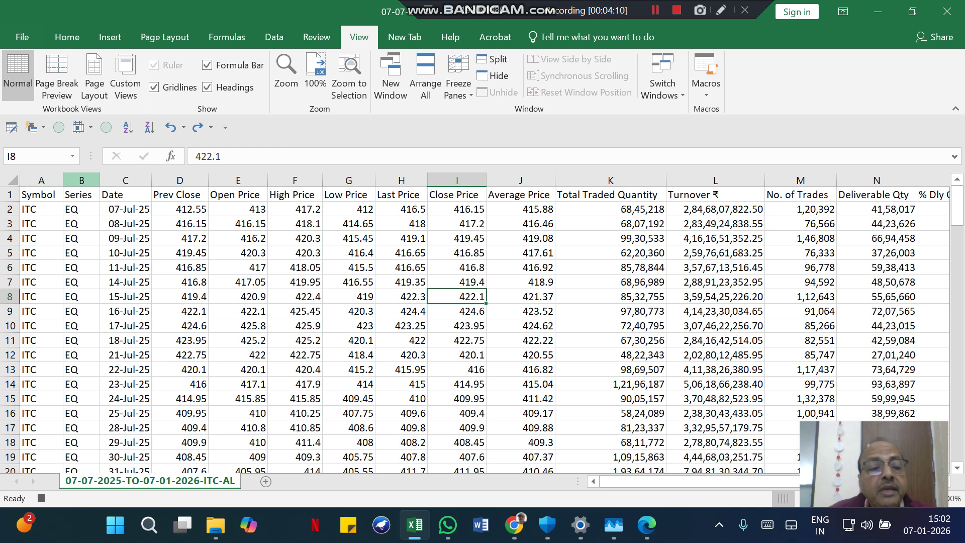
Delete the Series, Prev Close, Open Price, High Price, Low Price, Last Price and Close Price columns
click(81, 180)
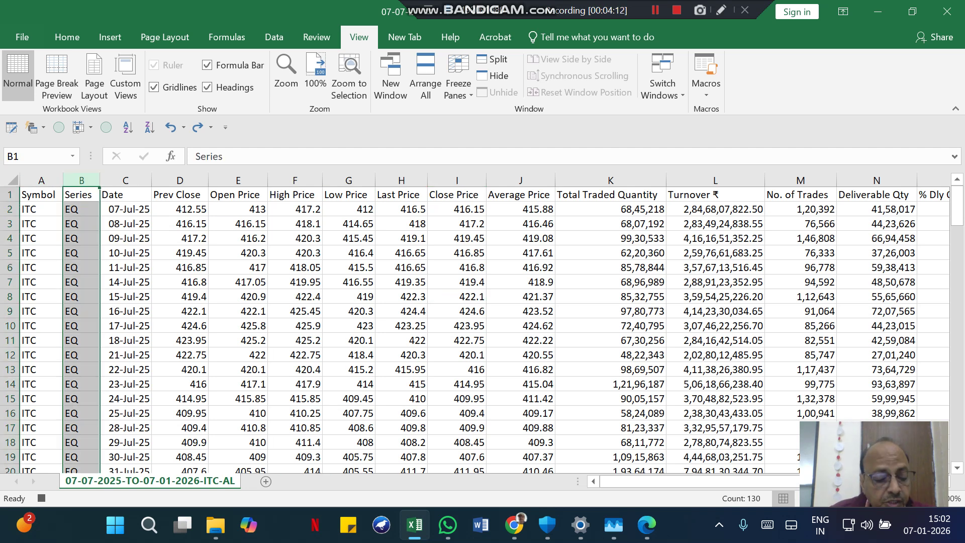
drag(81, 180, 180, 180)
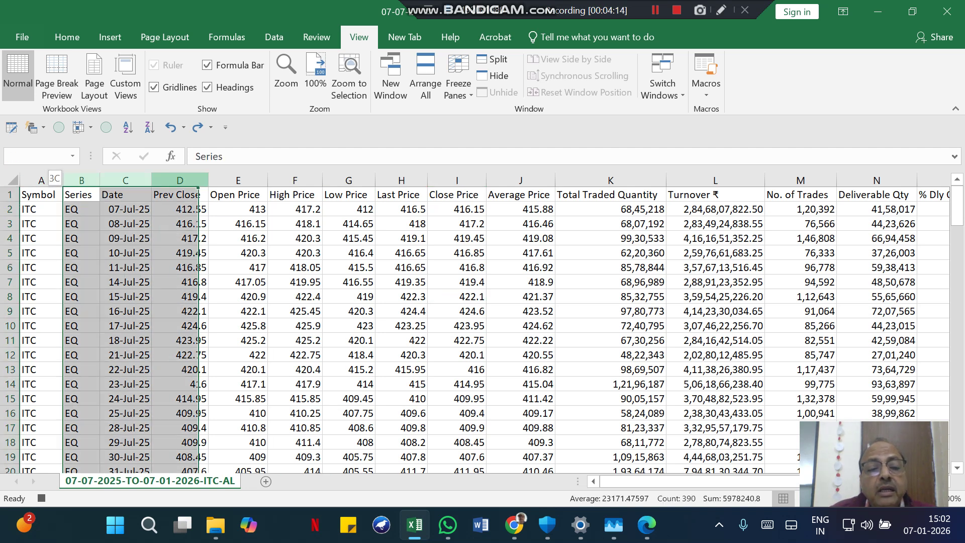
click(238, 180)
key(Left)
key(Left)
key(Left)
key(ctrl+space)
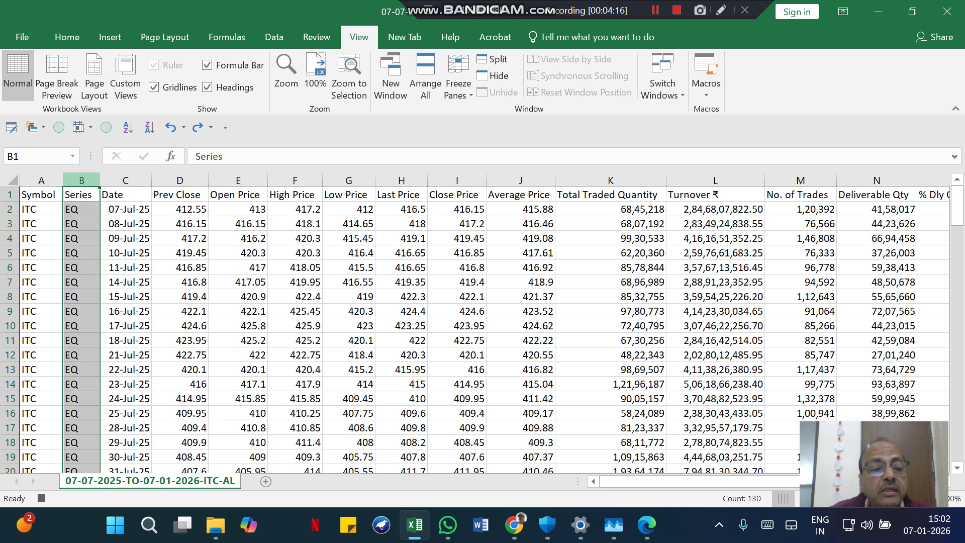
ctrl+click(179, 180)
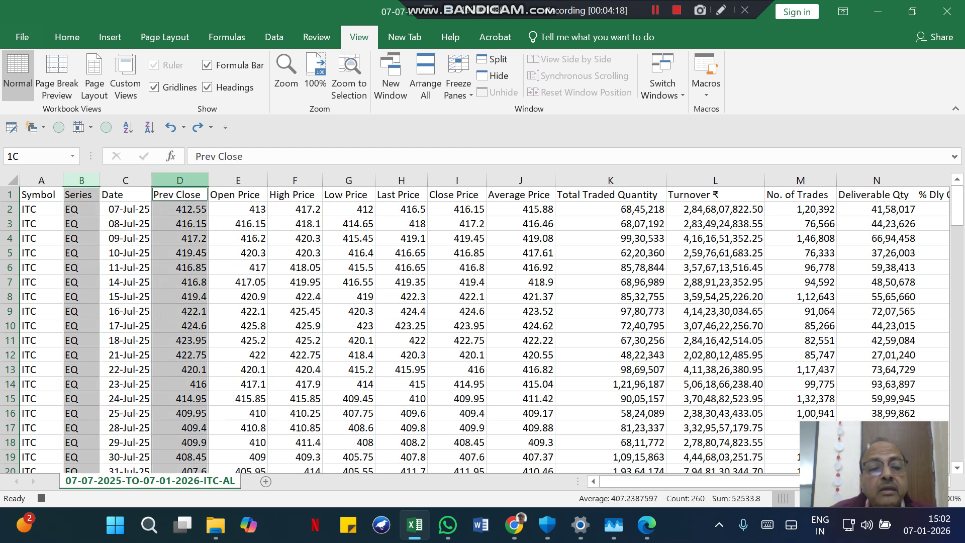
ctrl+click(238, 180)
ctrl+click(295, 180)
ctrl+click(348, 180)
key(shift+Right)
key(shift+Right)
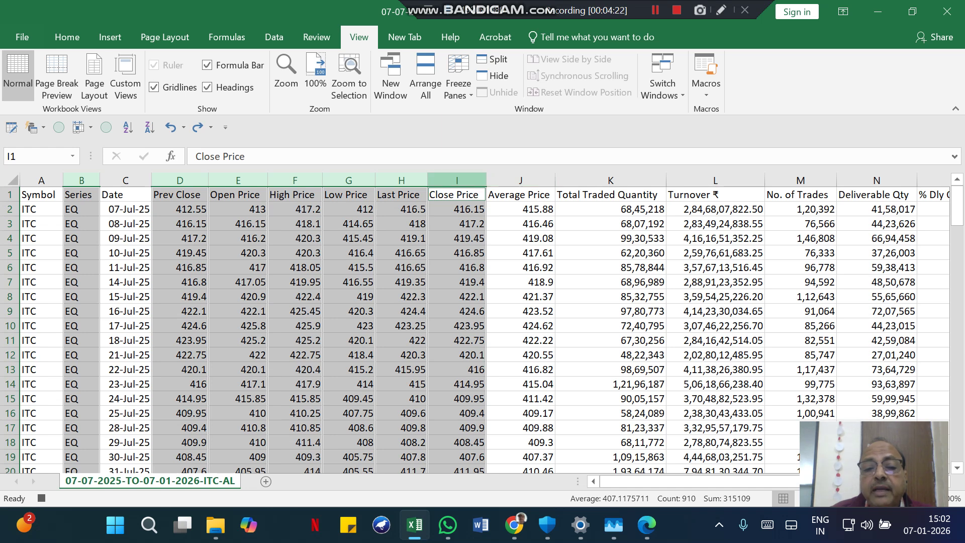
right_click(448, 180)
click(482, 287)
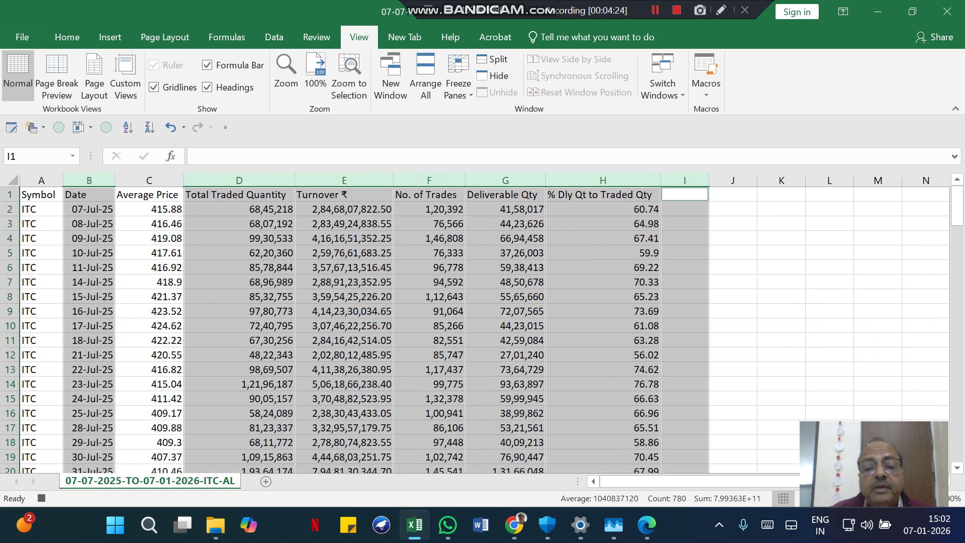
click(429, 281)
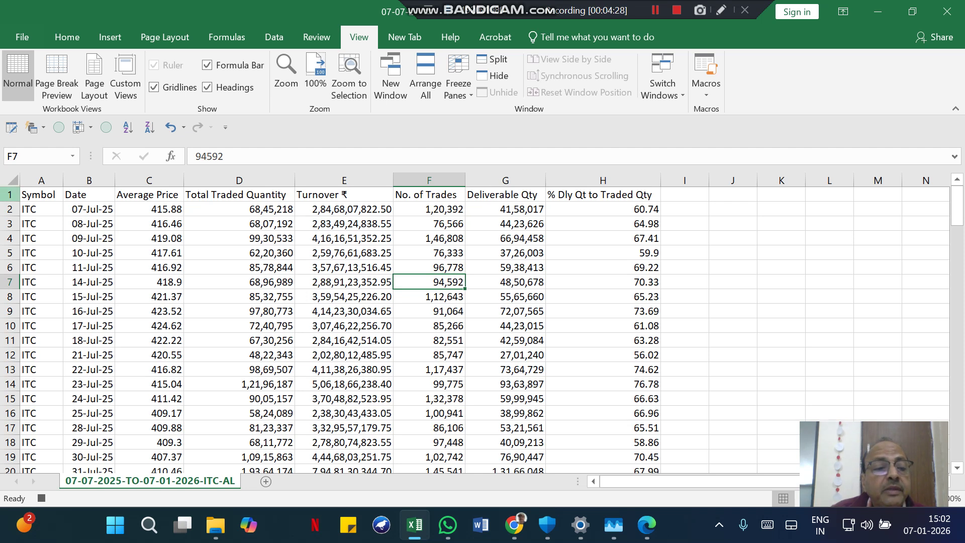
Make the header row of the ITC sheet bold
click(10, 195)
click(67, 36)
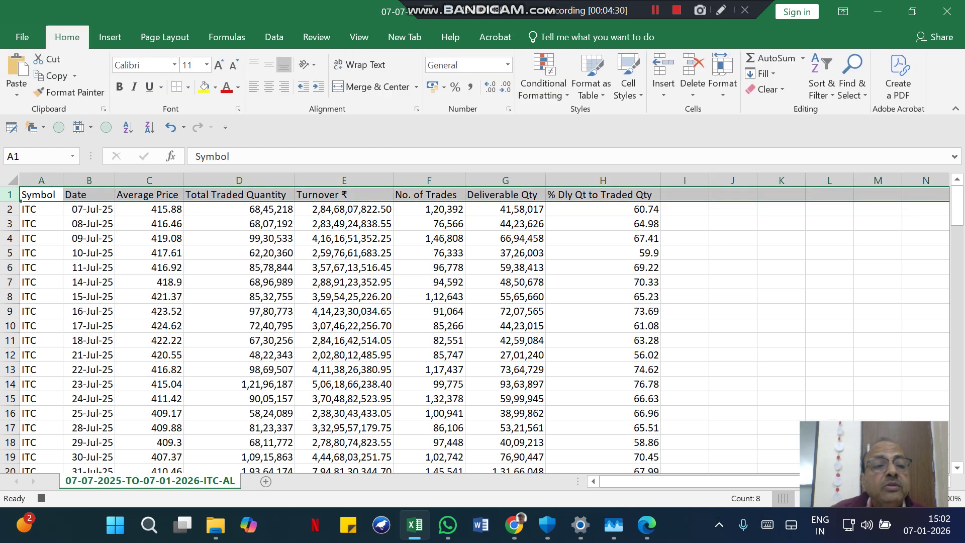
click(119, 86)
click(343, 325)
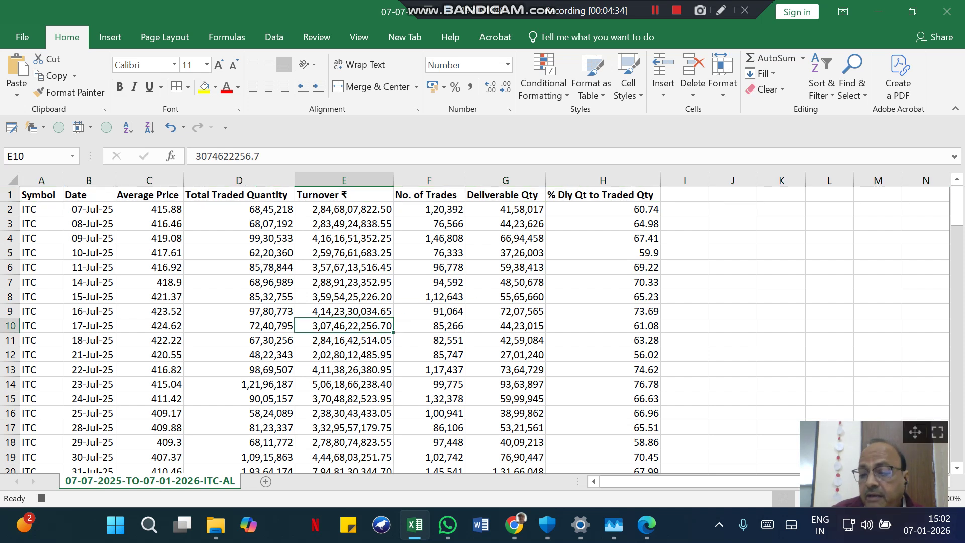
Enlarge the worksheet display to 110% with all columns from Symbol onward in view
drag(915, 432, 829, 337)
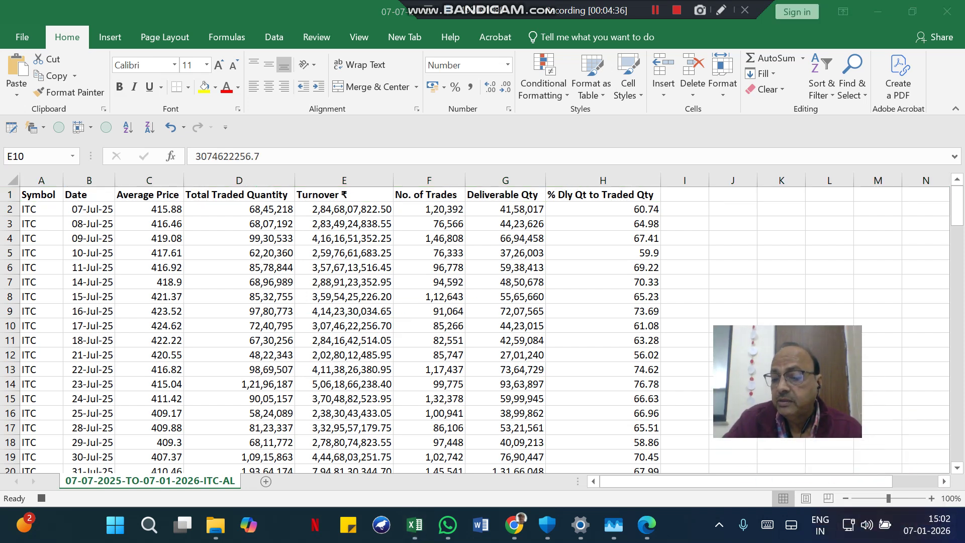
click(931, 498)
scroll(352, 327, up, 1)
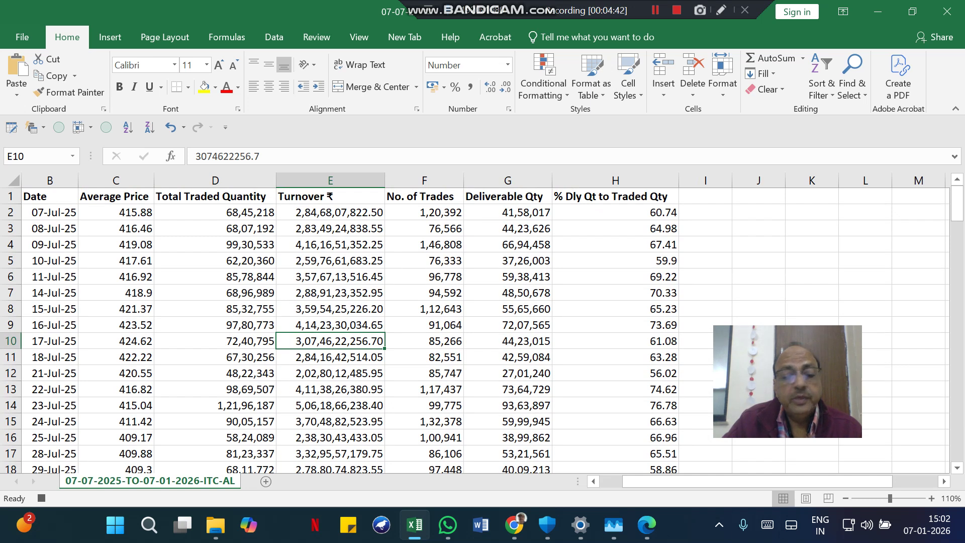
drag(754, 481, 731, 481)
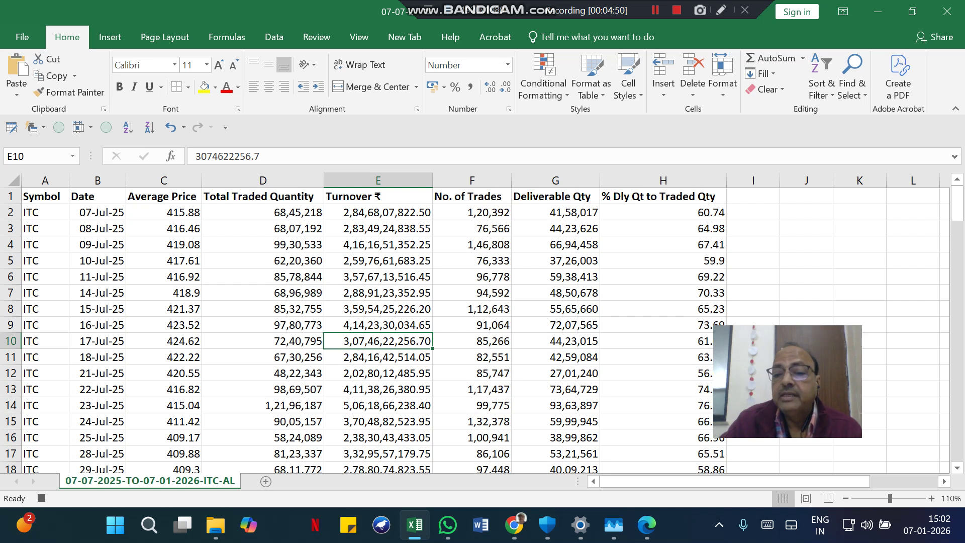
drag(828, 338, 885, 338)
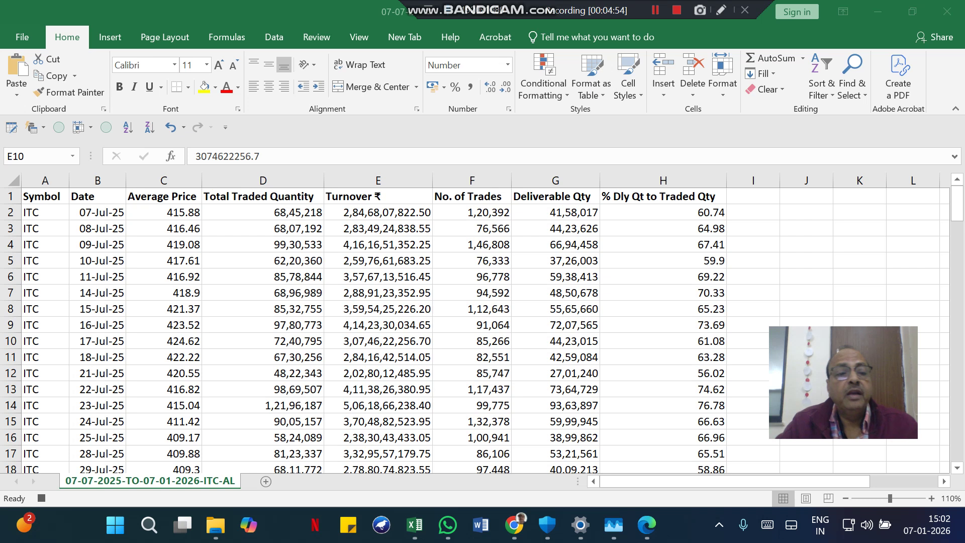
Insert a 2-D line chart of No. of Trades against Date
click(97, 180)
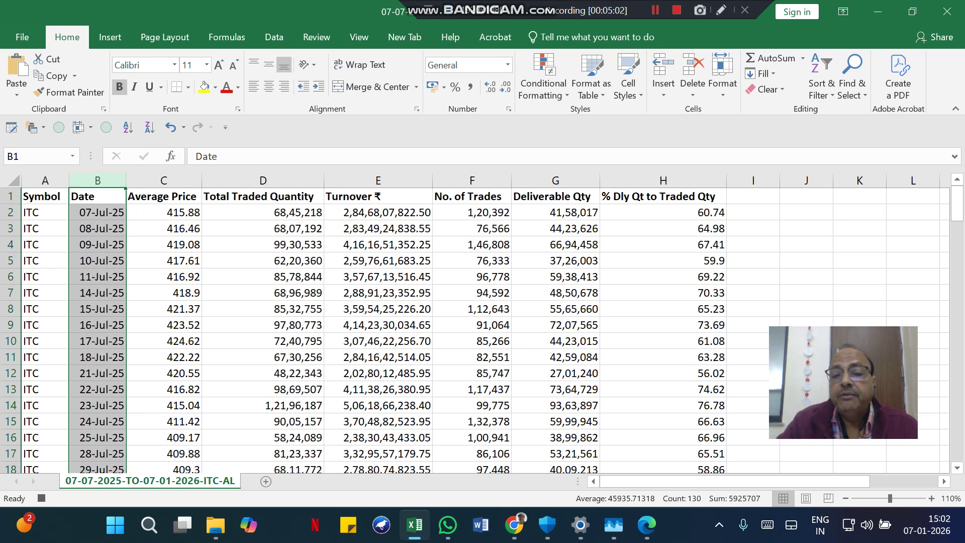
ctrl+click(471, 180)
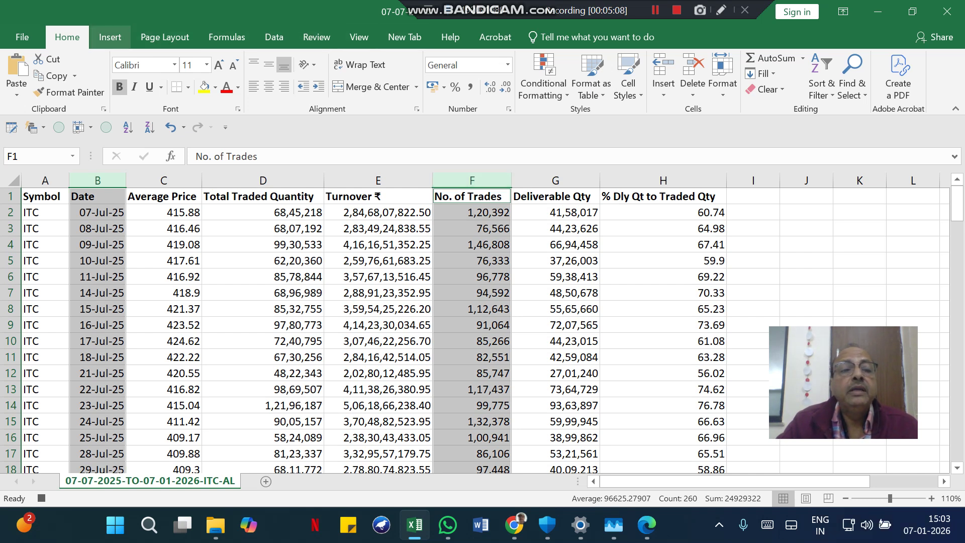
click(110, 37)
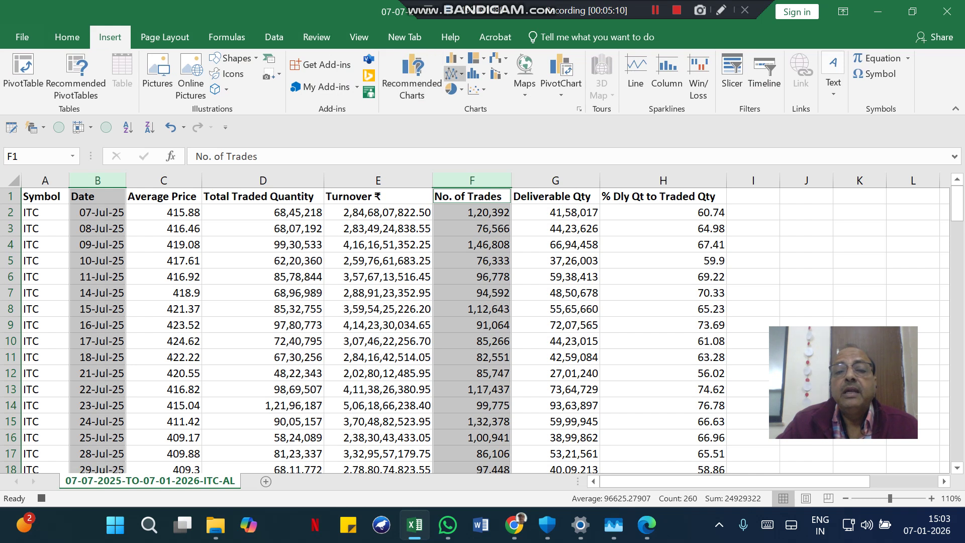
click(455, 74)
click(465, 119)
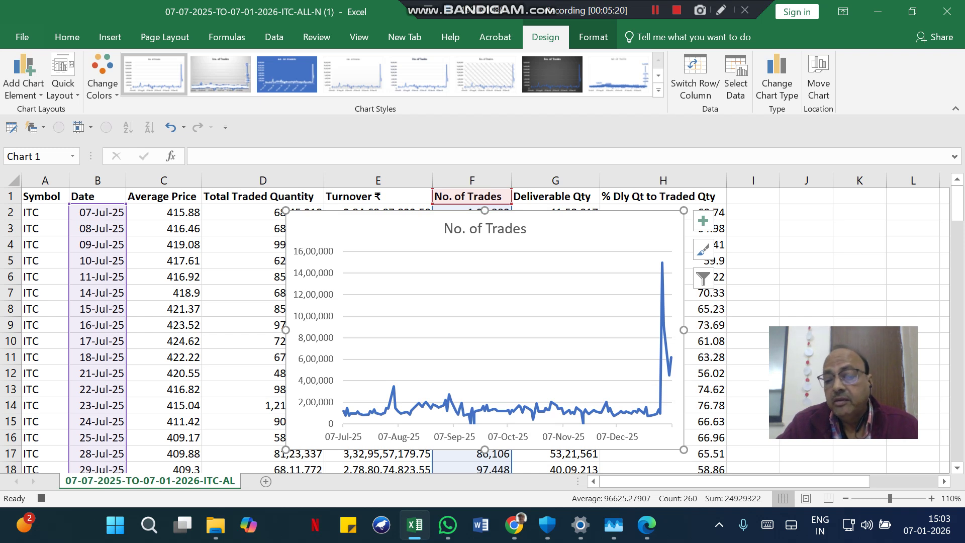
Shrink the No. of Trades chart slightly and shift it up to just below the header row
drag(683, 210, 676, 221)
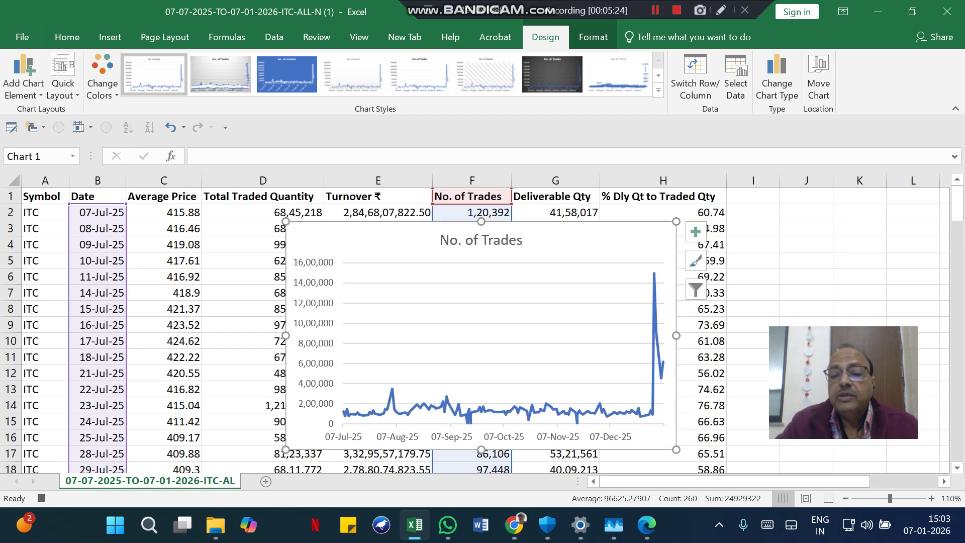
drag(603, 240, 605, 229)
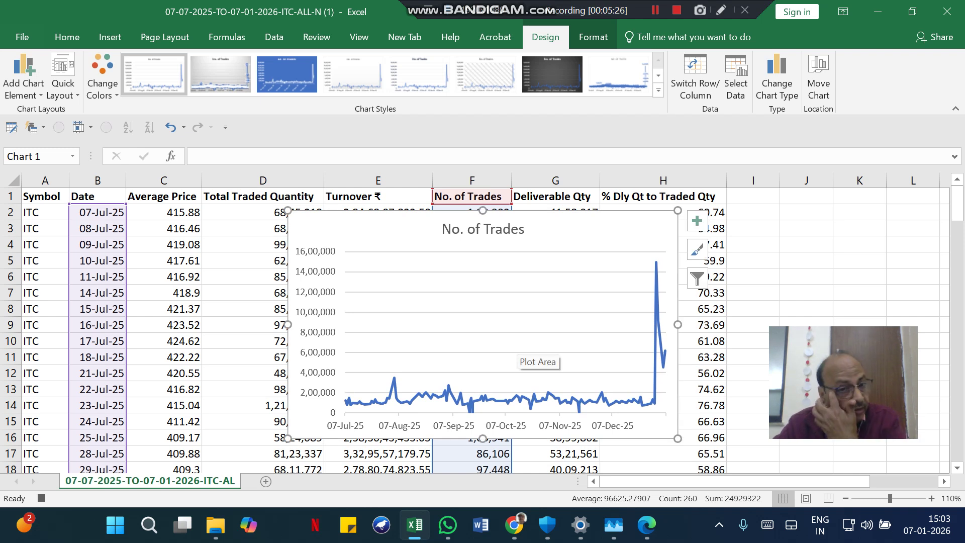
click(753, 292)
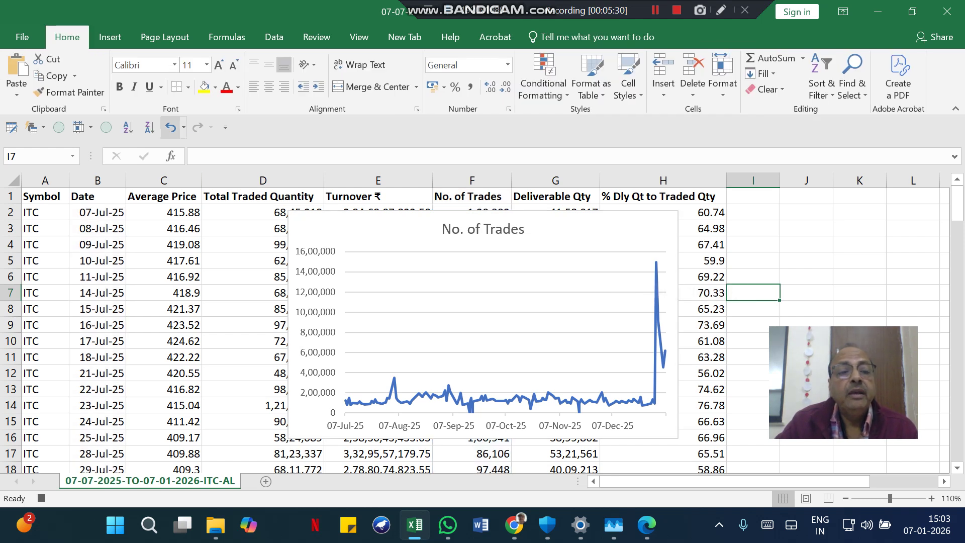
Undo the resizing, moving and insertion of the No. of Trades chart
click(171, 128)
click(171, 127)
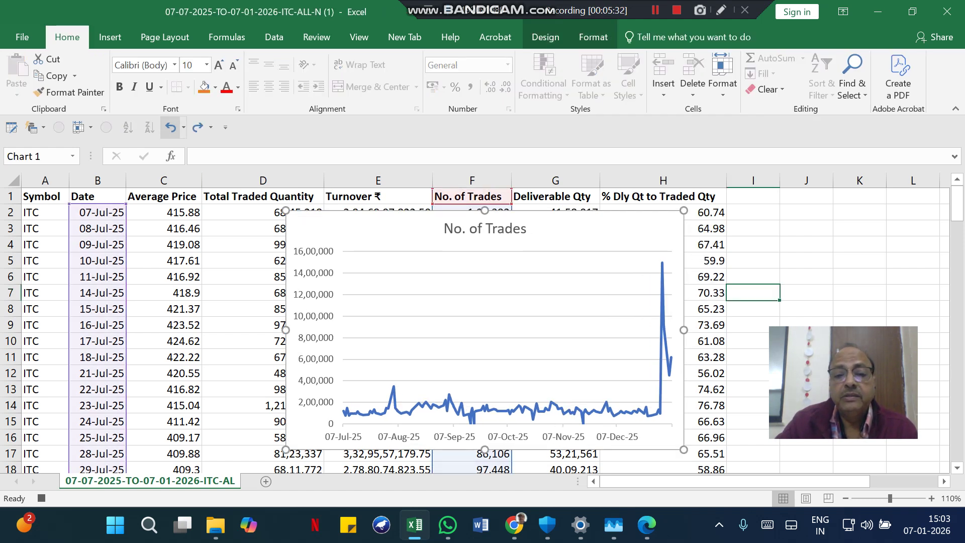
click(171, 127)
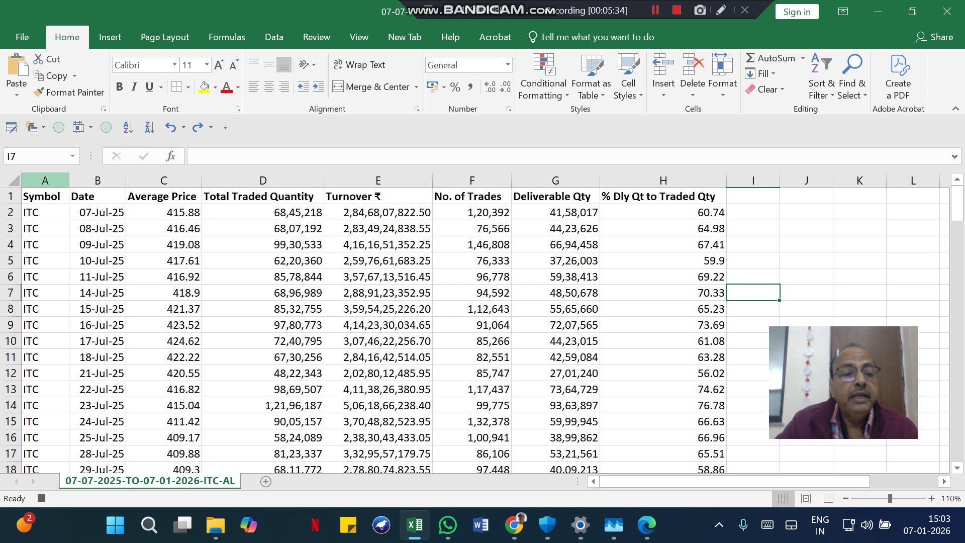
Delete the Symbol column from the ITC sheet
click(45, 180)
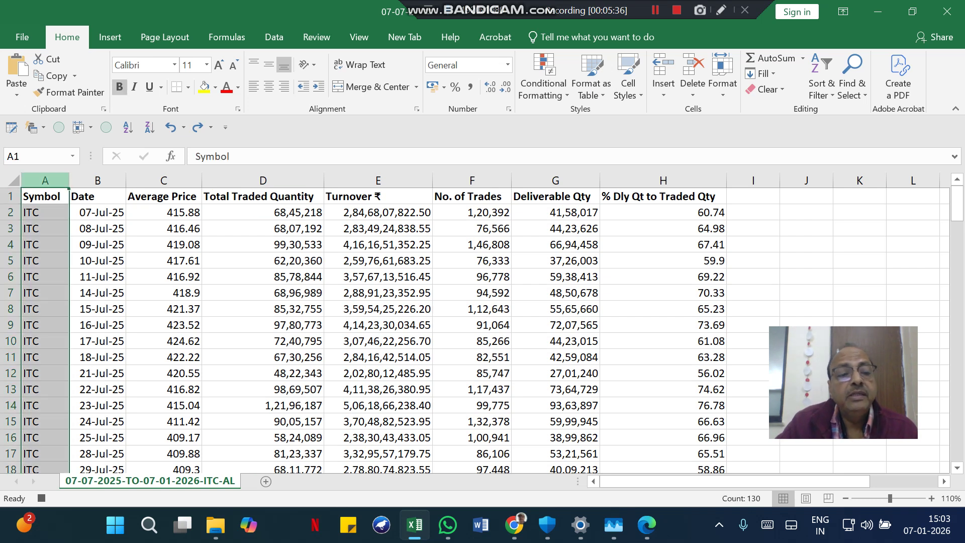
right_click(47, 181)
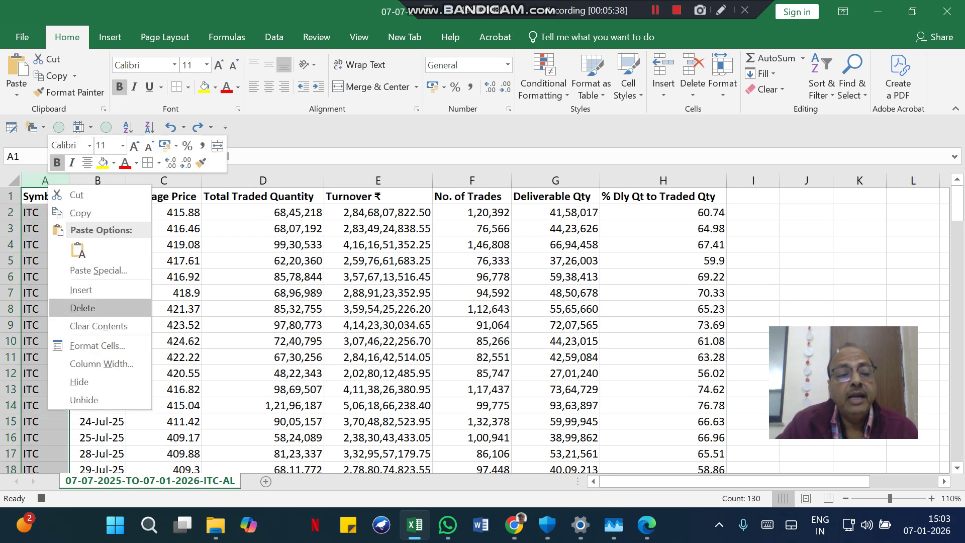
click(81, 307)
click(215, 292)
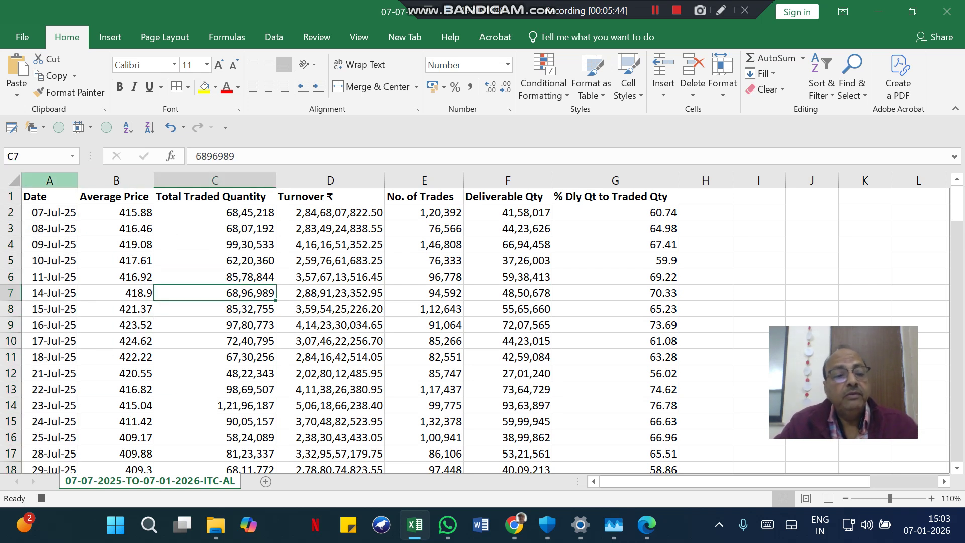
Insert a 2-D line chart of No. of Trades against Date and shift it slightly up and left, just below the header row
click(49, 180)
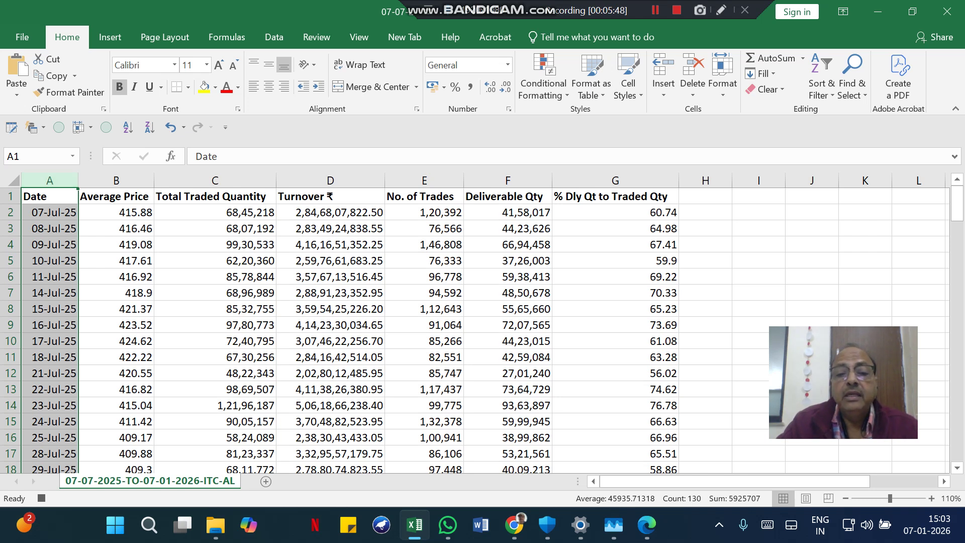
ctrl+click(424, 180)
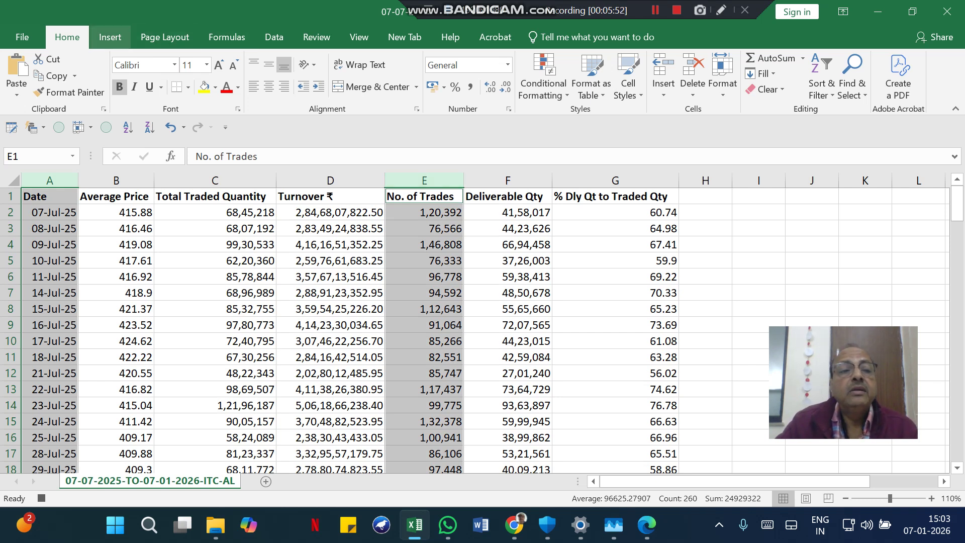
click(110, 37)
click(454, 74)
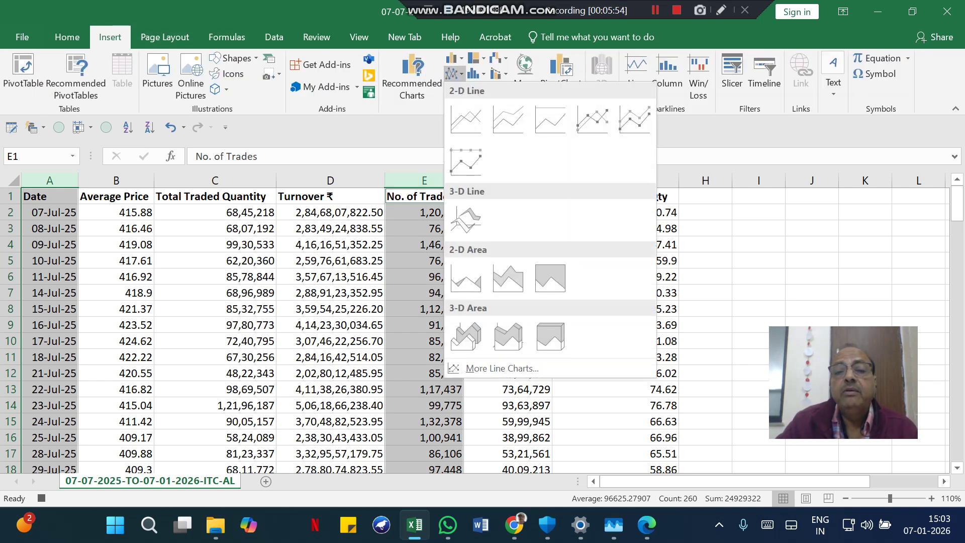
click(465, 121)
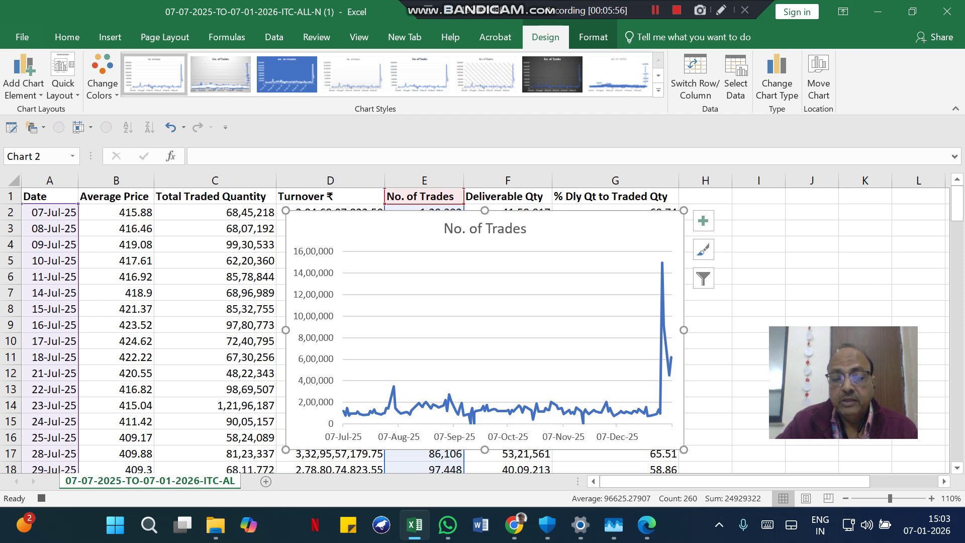
drag(630, 225, 585, 218)
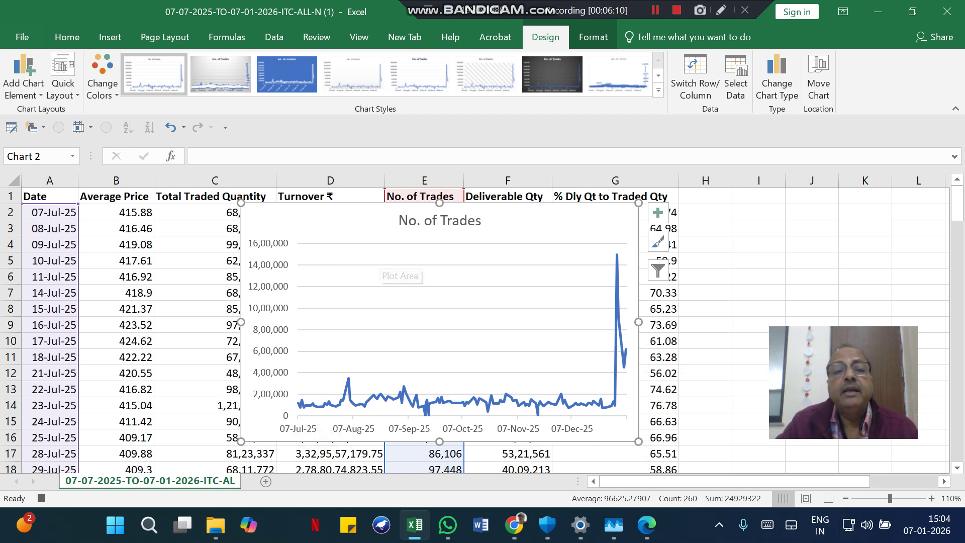
Stop the macro recording and shrink the No. of Trades chart slightly from its upper-right corner
click(359, 36)
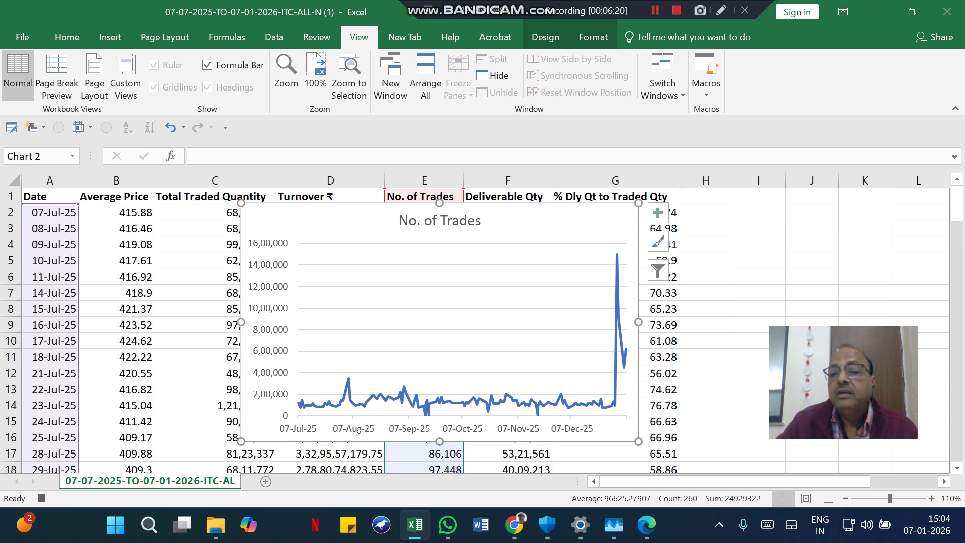
click(706, 88)
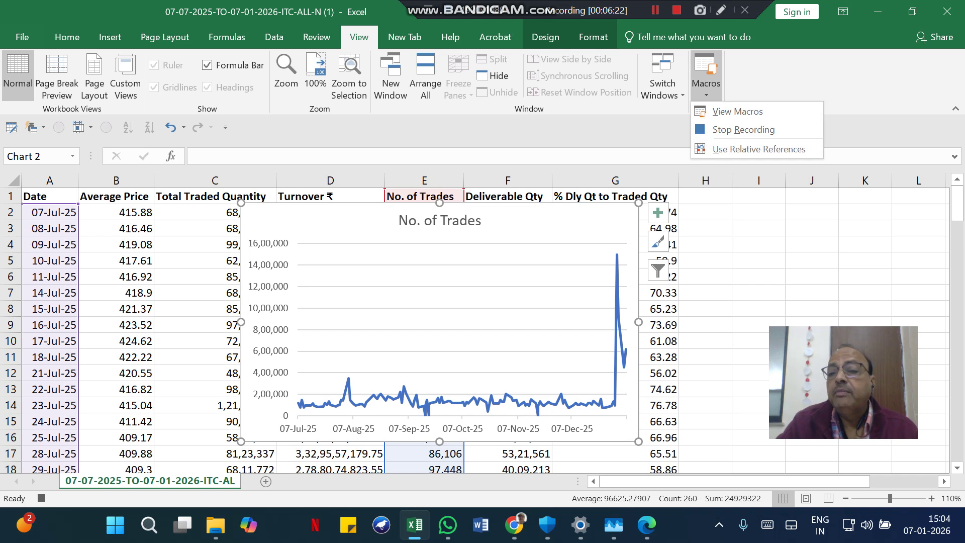
click(744, 129)
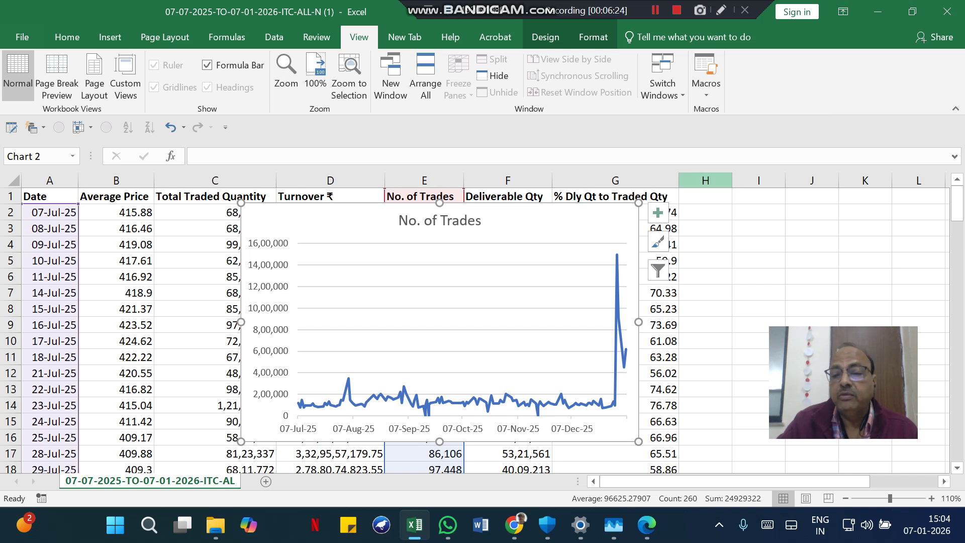
click(542, 297)
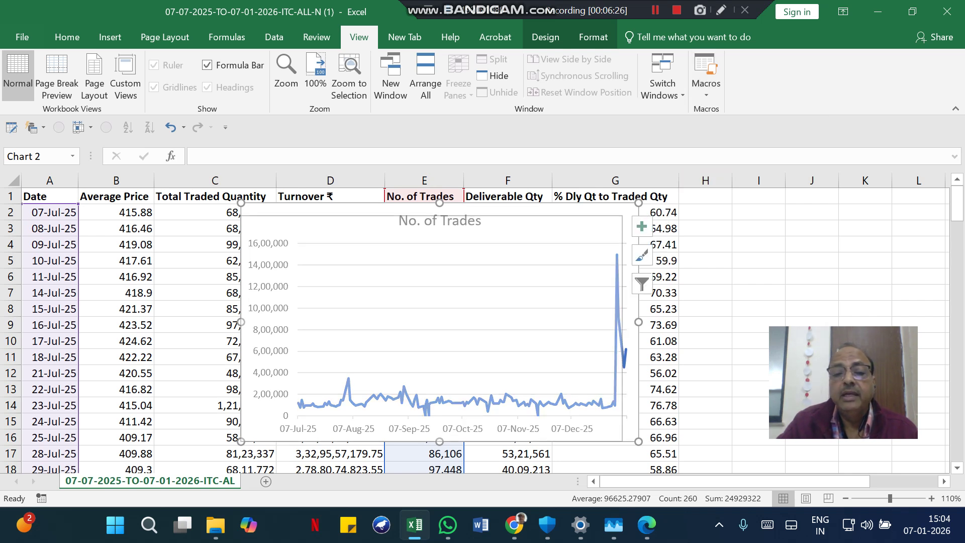
drag(638, 203, 622, 216)
Begin saving a copy of the workbook to the Desktop folder under the file name "itc ok"
click(22, 37)
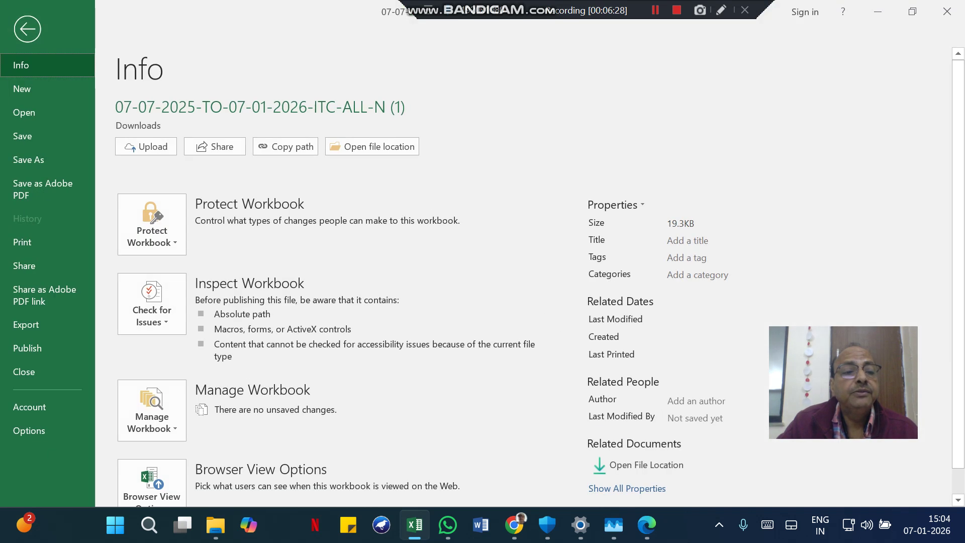
click(47, 160)
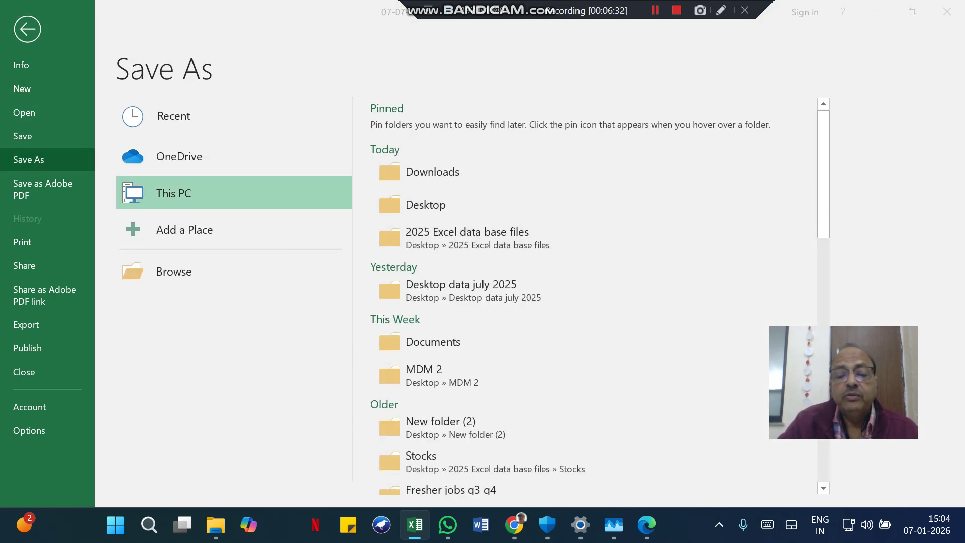
click(426, 204)
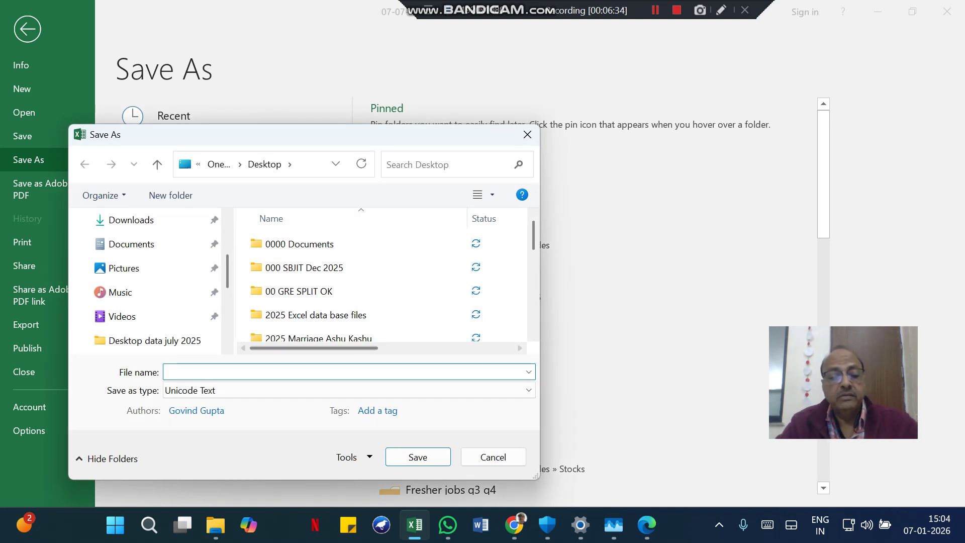
text(itc)
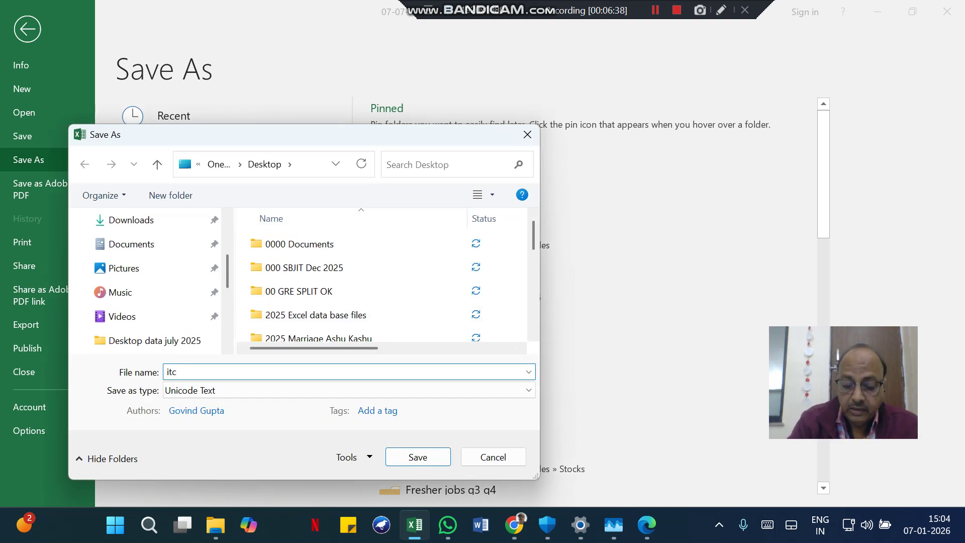
text( ok)
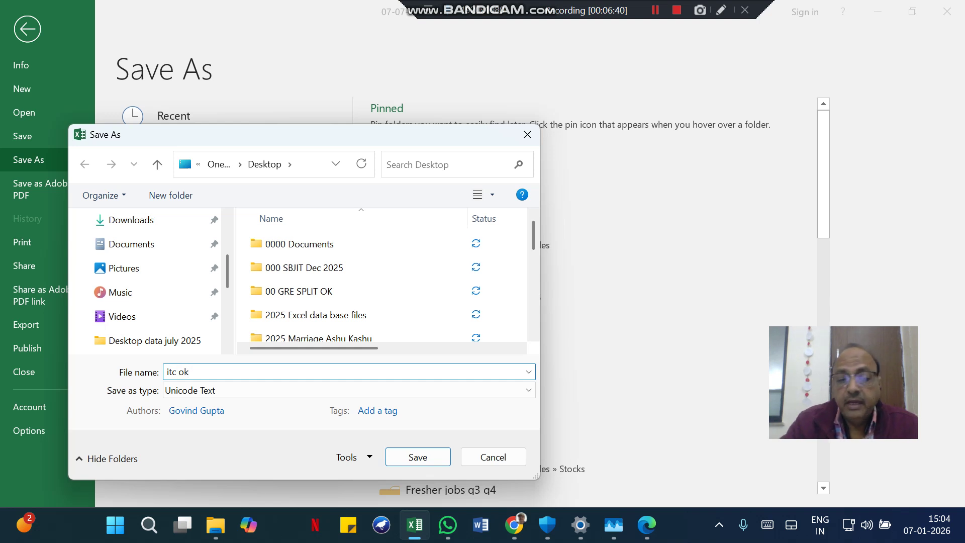
Set the file type to Excel Macro-Enabled Workbook and save the file
click(349, 390)
key(Up)
key(Up)
key(Up)
key(Up)
key(Up)
key(Up)
key(Up)
key(Up)
key(Up)
key(Up)
key(Up)
key(Return)
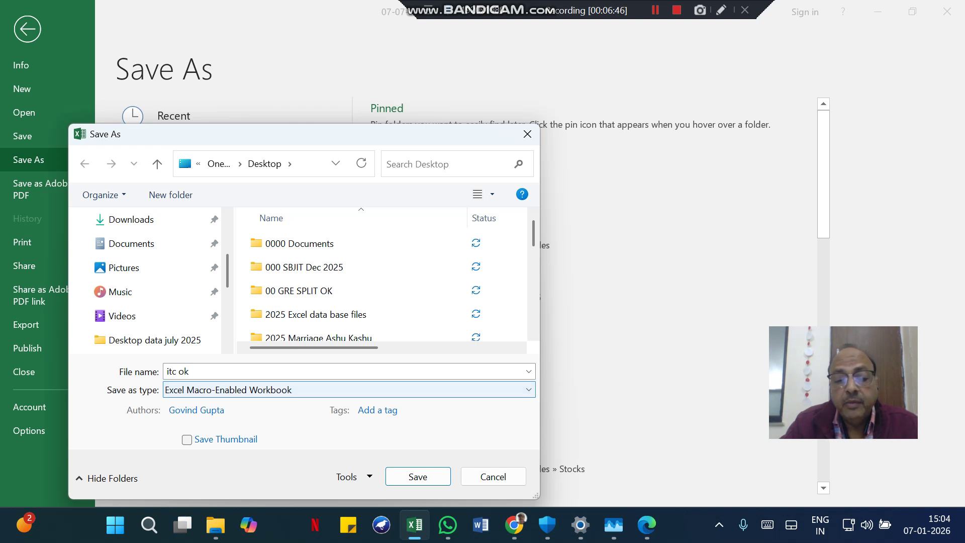
key(Return)
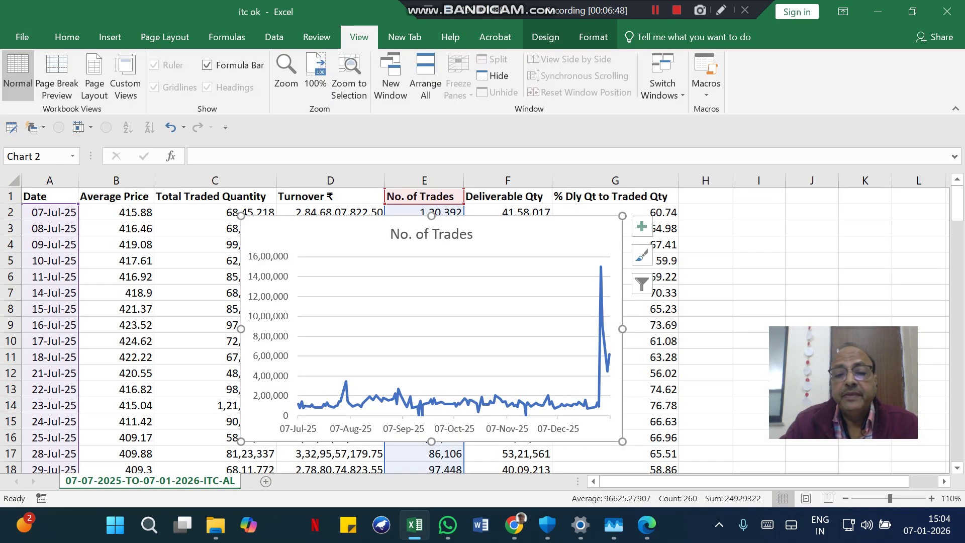
Move the No. of Trades chart slightly to the left on the ITC sheet
click(705, 293)
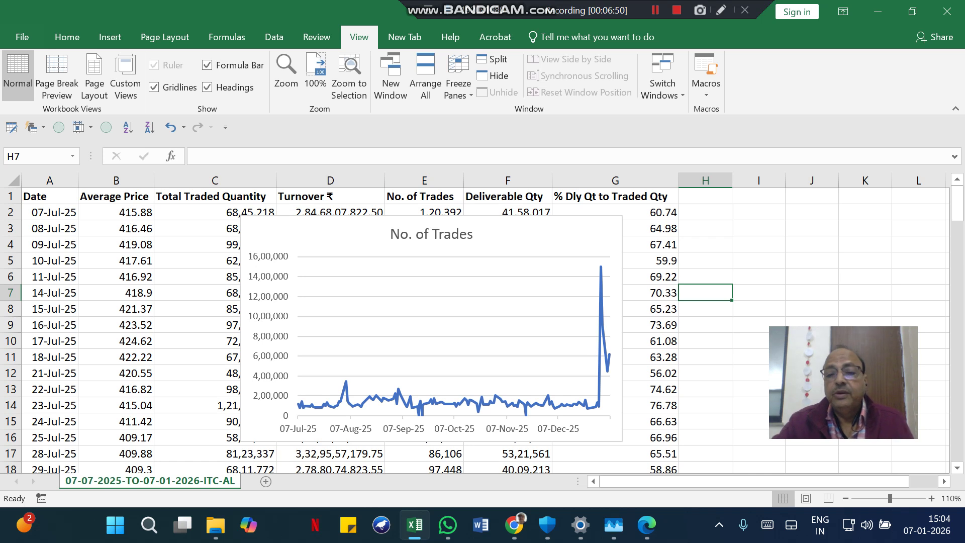
drag(527, 234, 510, 235)
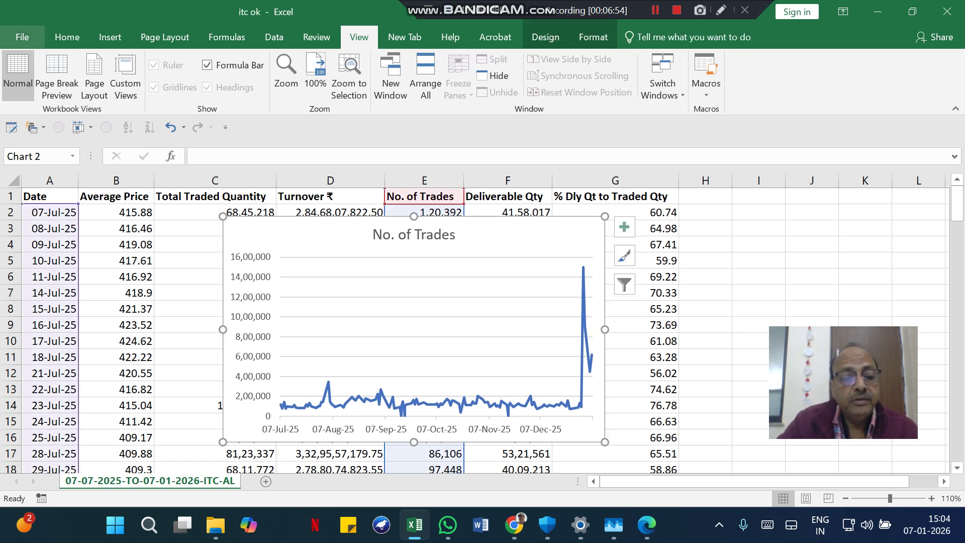
Check the Macro Settings in the Trust Center, including which macros are enabled, and leave the options
click(22, 36)
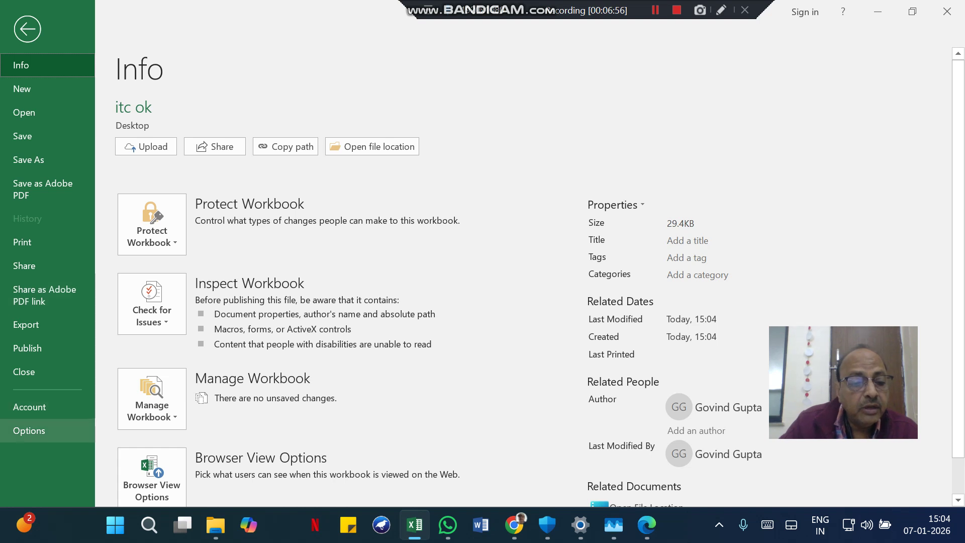
click(28, 430)
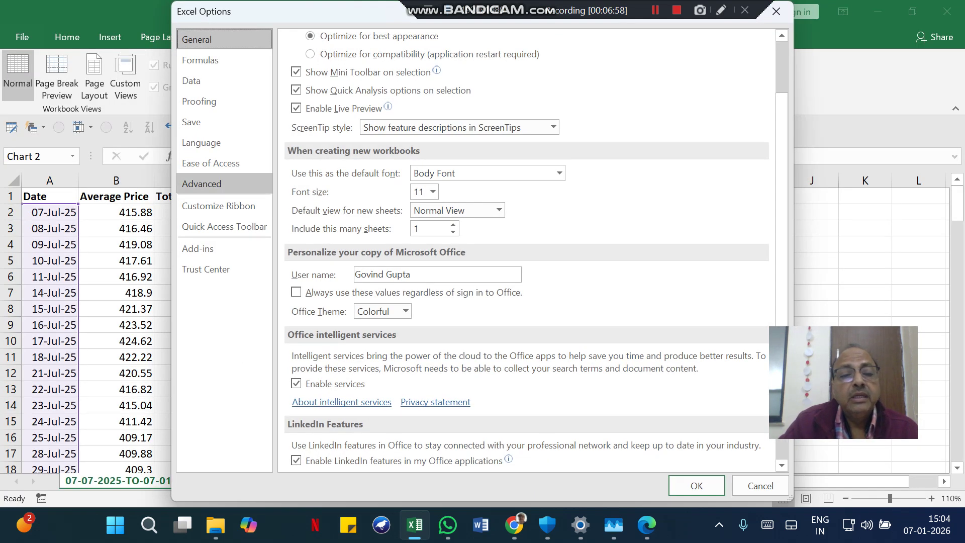
click(206, 269)
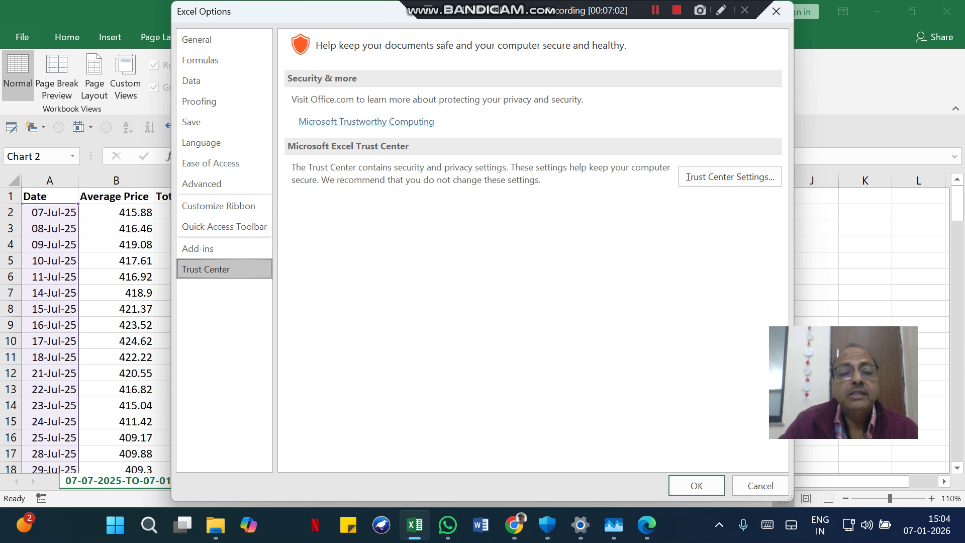
click(729, 176)
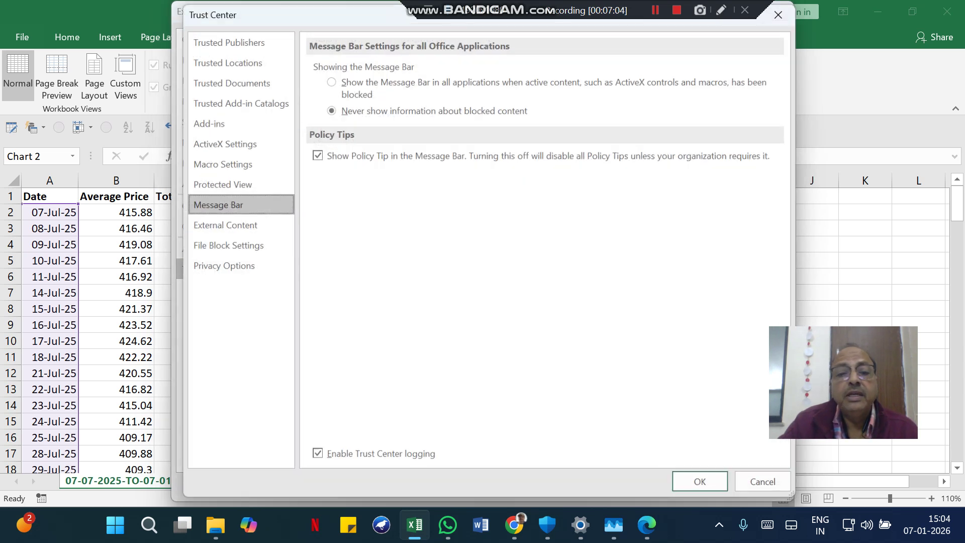
click(237, 163)
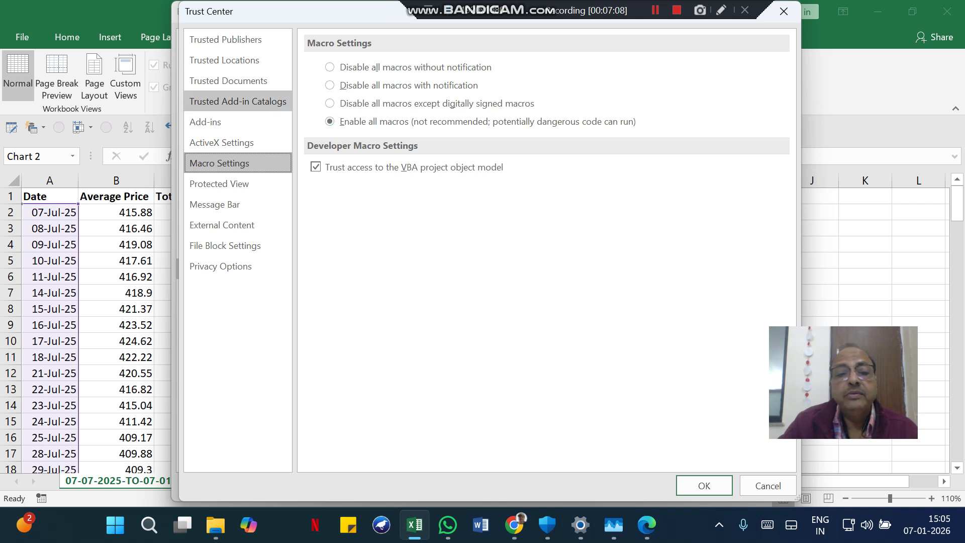
click(768, 486)
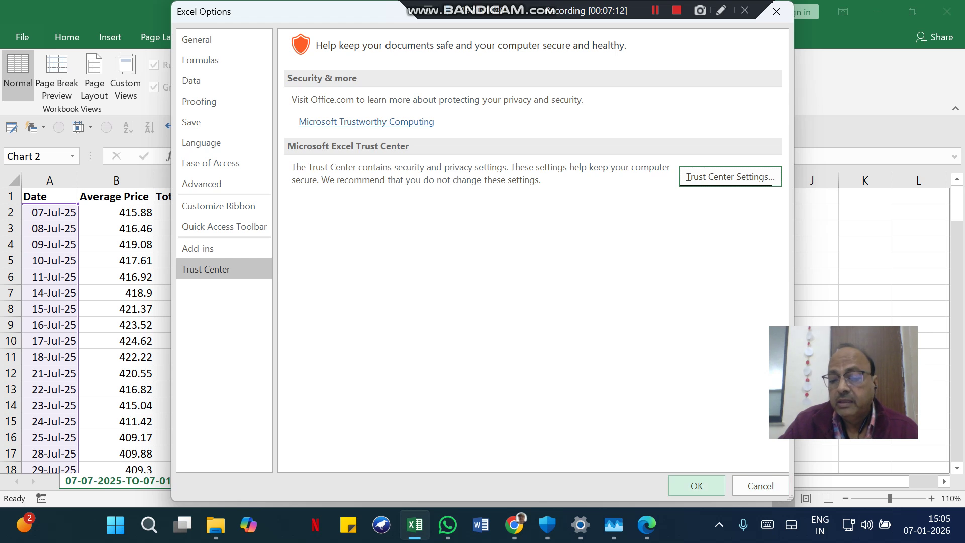
click(696, 485)
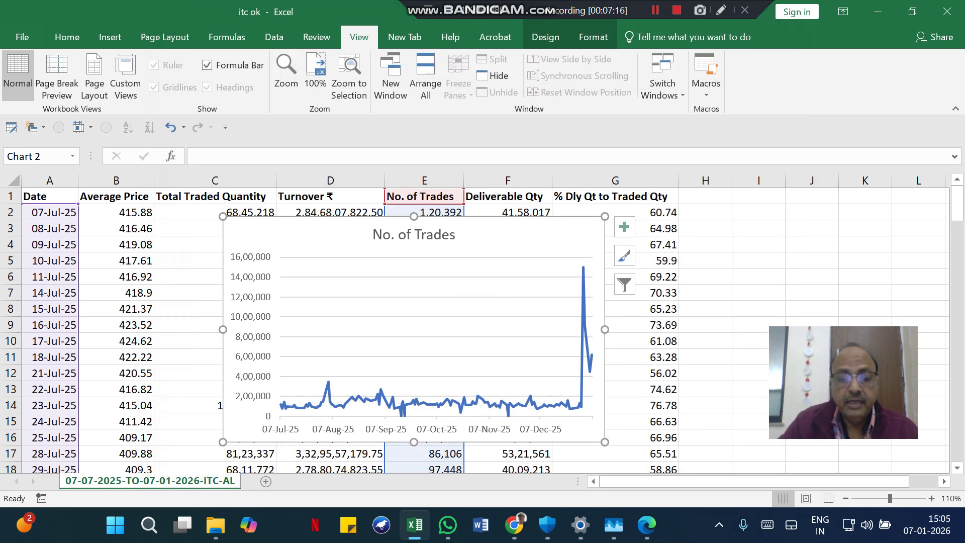
Switch to File Explorer and open the downloaded file 07-07-2025-TO-07-01-2026-INFY-ALL-N in Excel
click(878, 12)
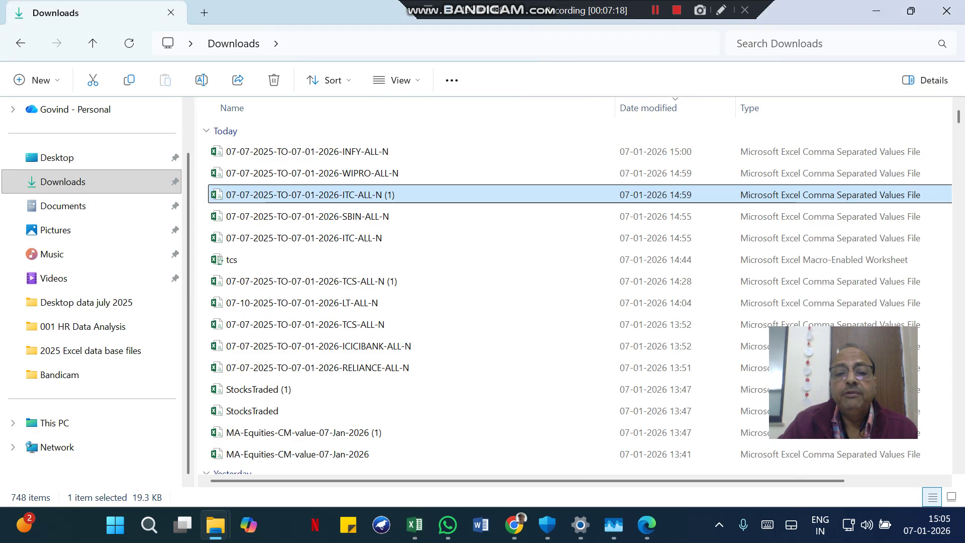
click(307, 151)
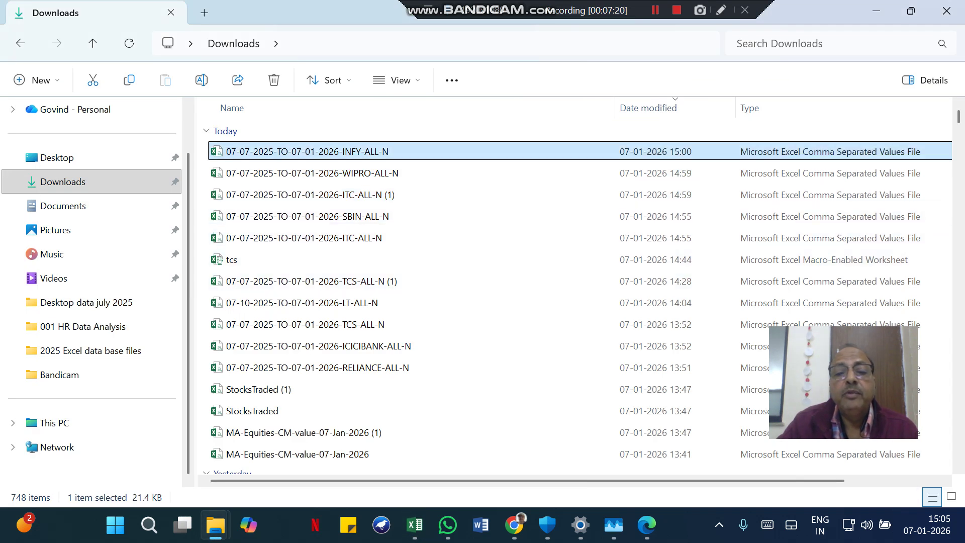
key(Return)
key(Down)
key(Down)
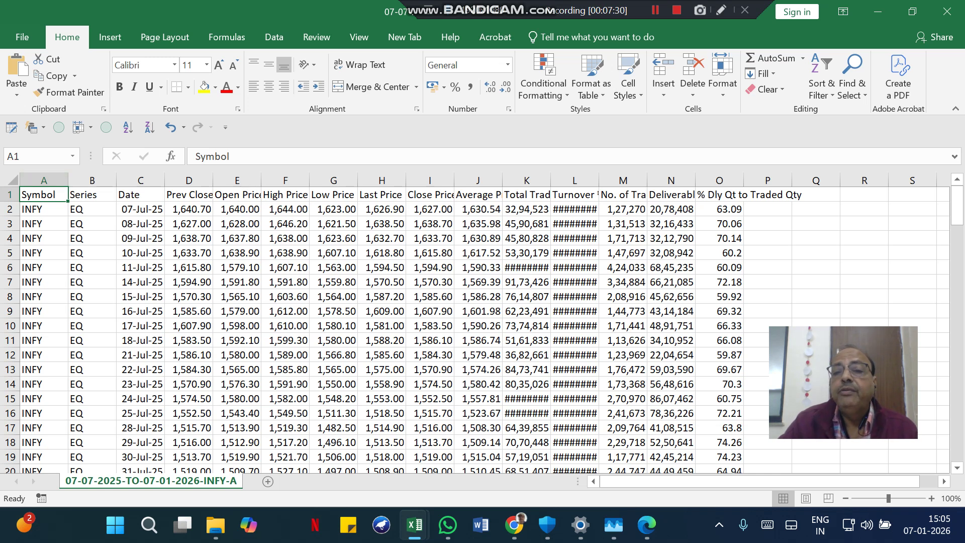
Run the macro Macro100_MMG_Stocks from itc ok.xlsm on the INFY sheet
click(359, 37)
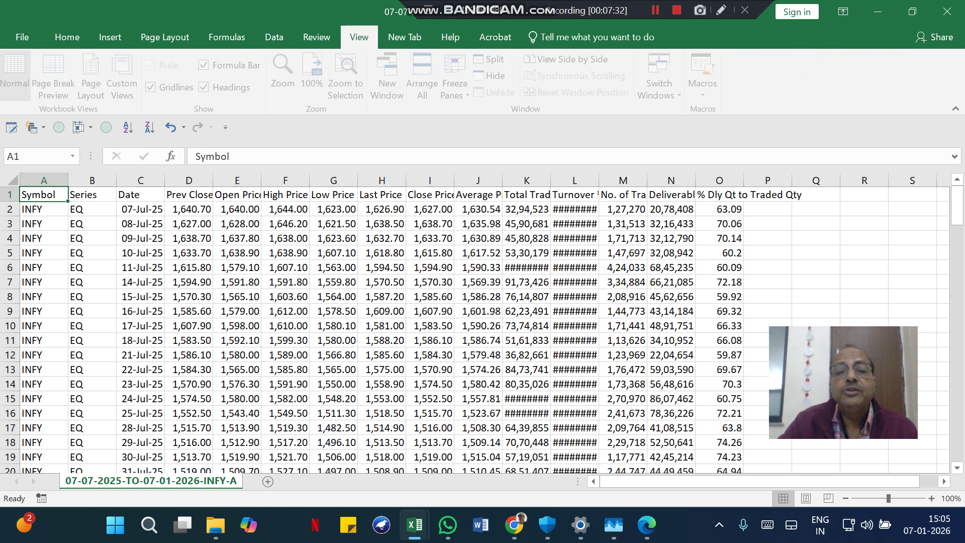
click(706, 83)
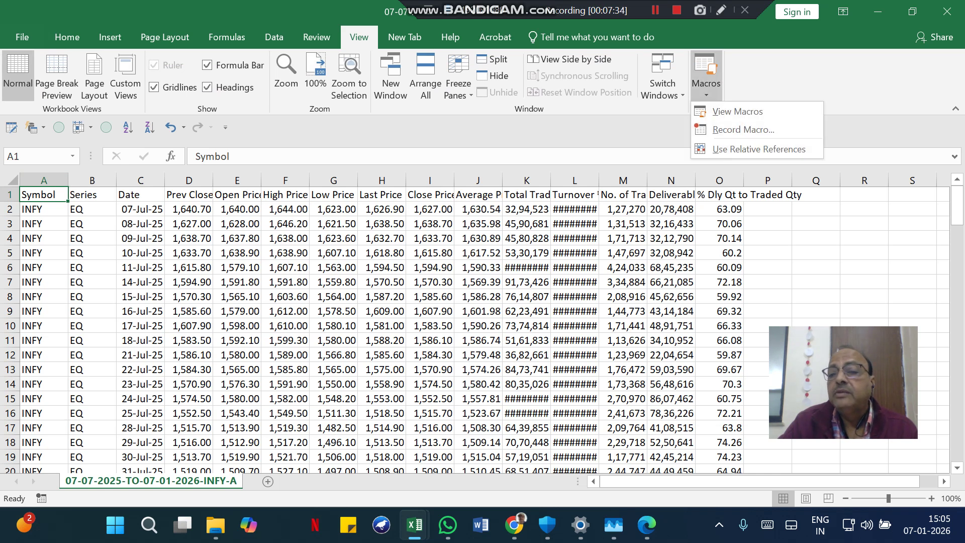
click(737, 111)
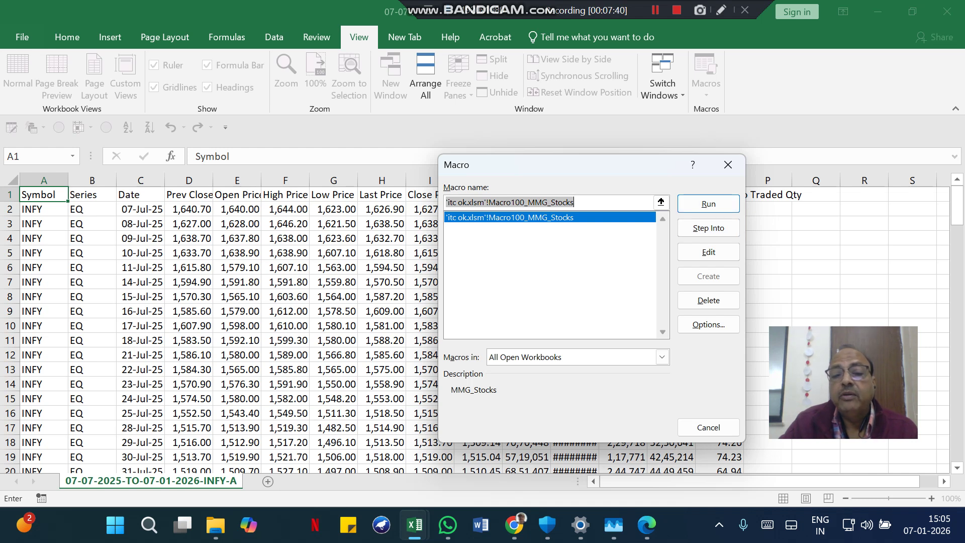
click(708, 204)
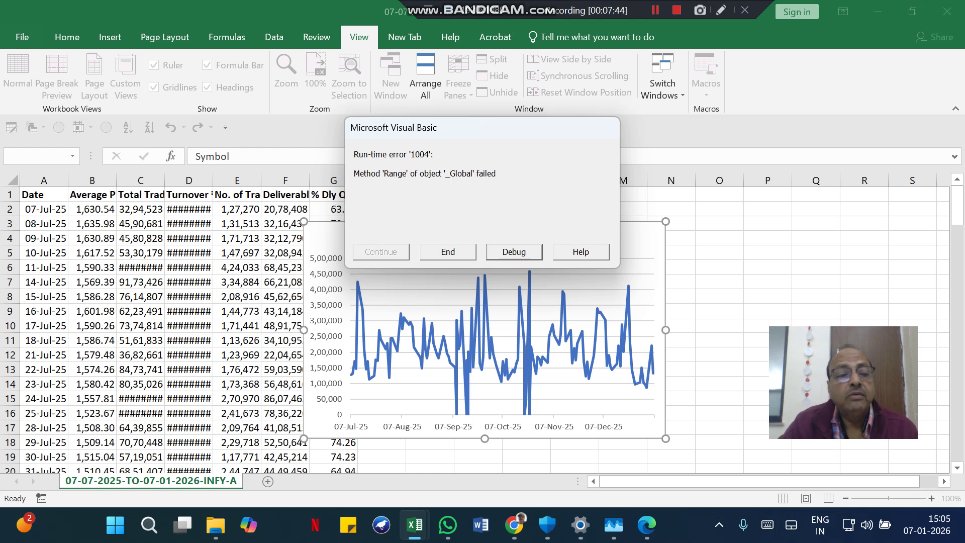
Debug the macro and comment out its ActiveChart.SetSourceData statement that refers to the ITC sheet
key(Return)
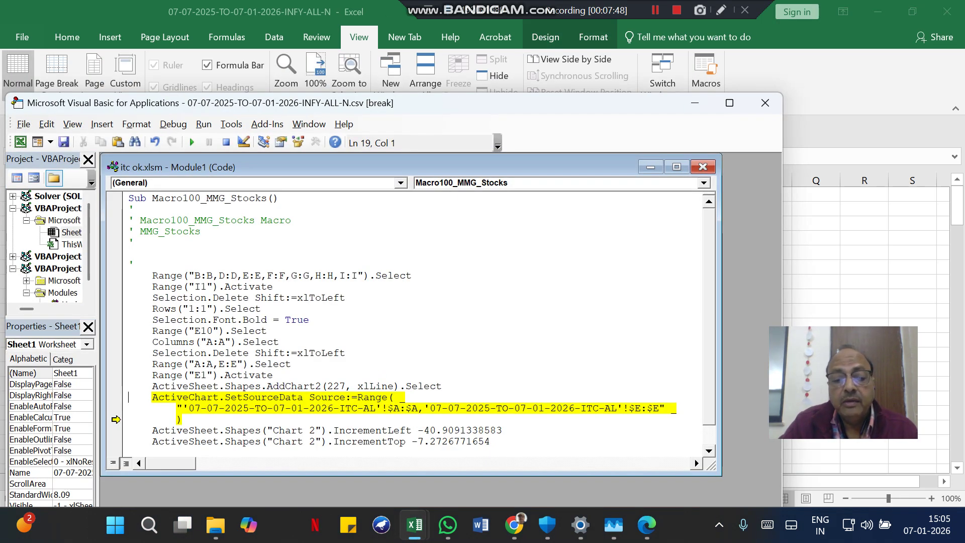
click(152, 397)
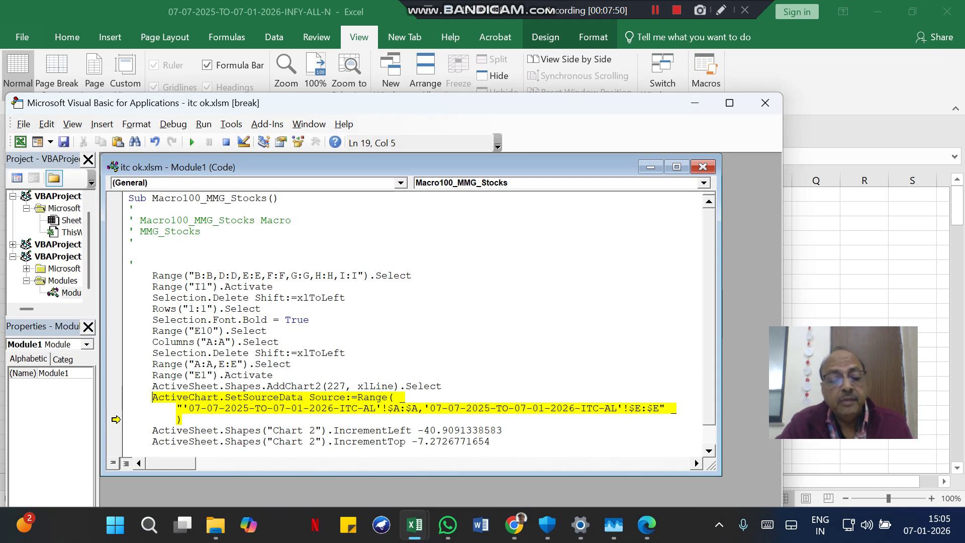
text(')
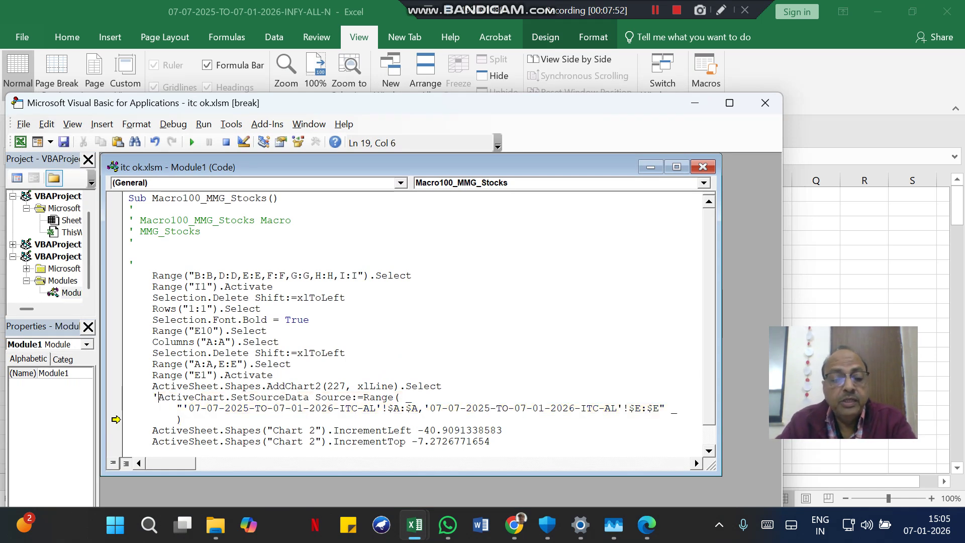
Comment out the two remaining continuation lines of the ActiveChart.SetSourceData statement in Macro100_MMG_Stocks
click(171, 408)
text(')
click(170, 419)
text(')
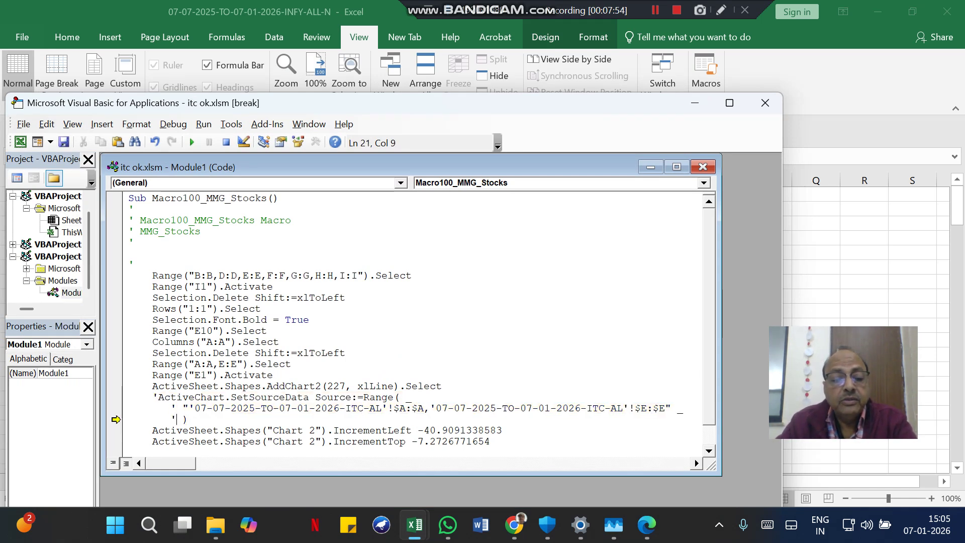
Close the macro code and the Visual Basic editor, stopping the debugger, and widen the No. of Trades chart on the INFY sheet
click(702, 167)
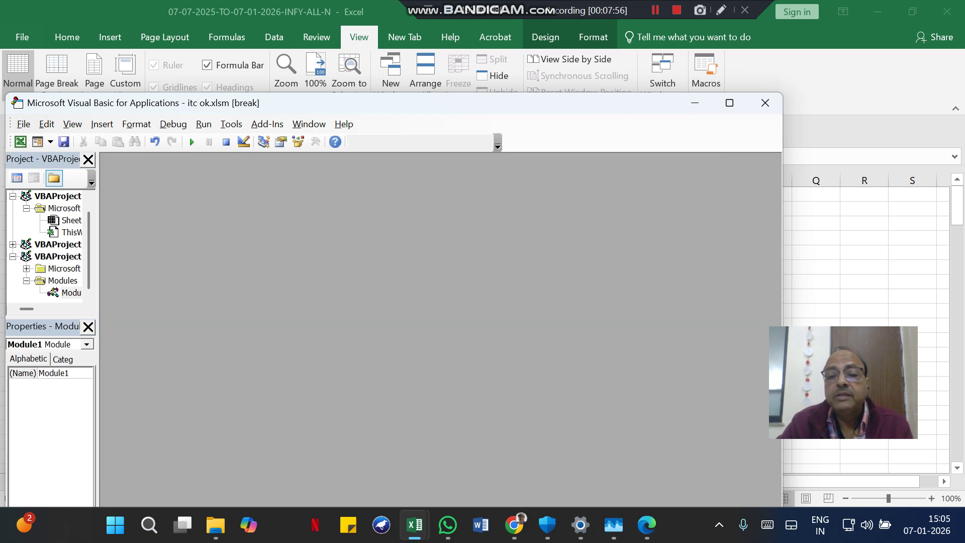
click(765, 102)
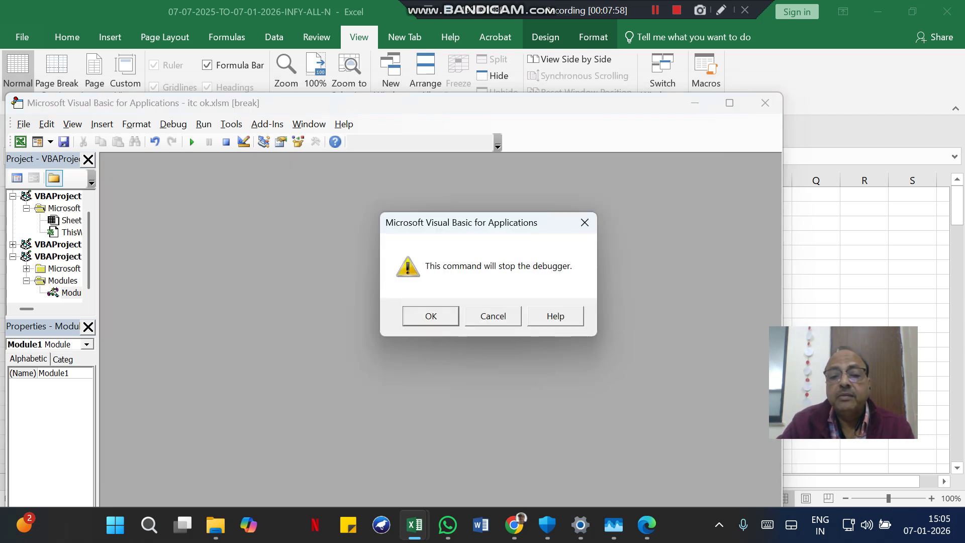
key(Return)
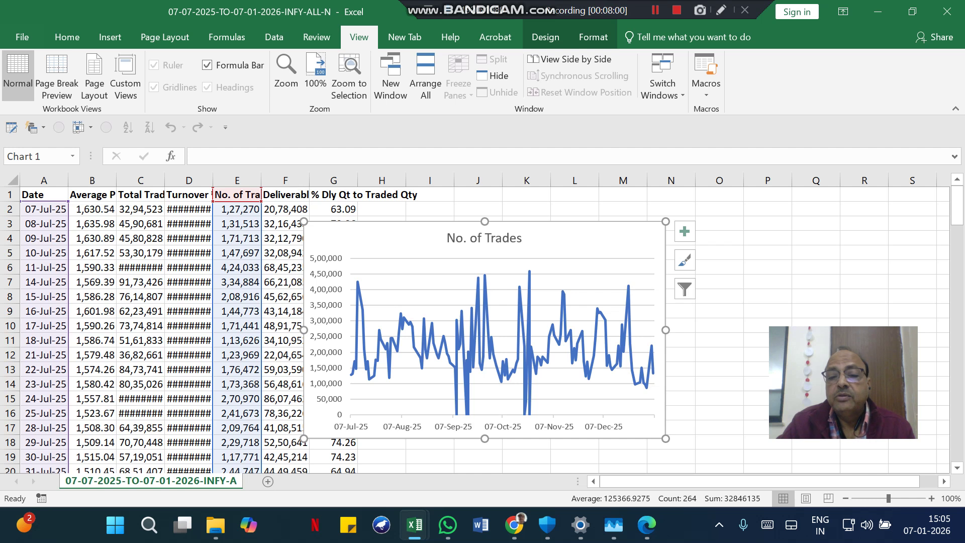
drag(443, 216, 396, 238)
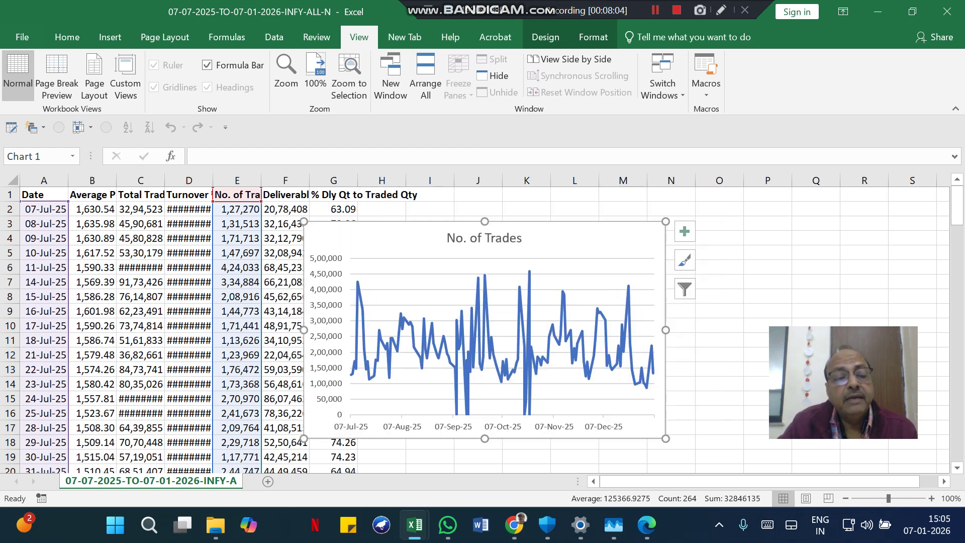
drag(665, 330, 696, 330)
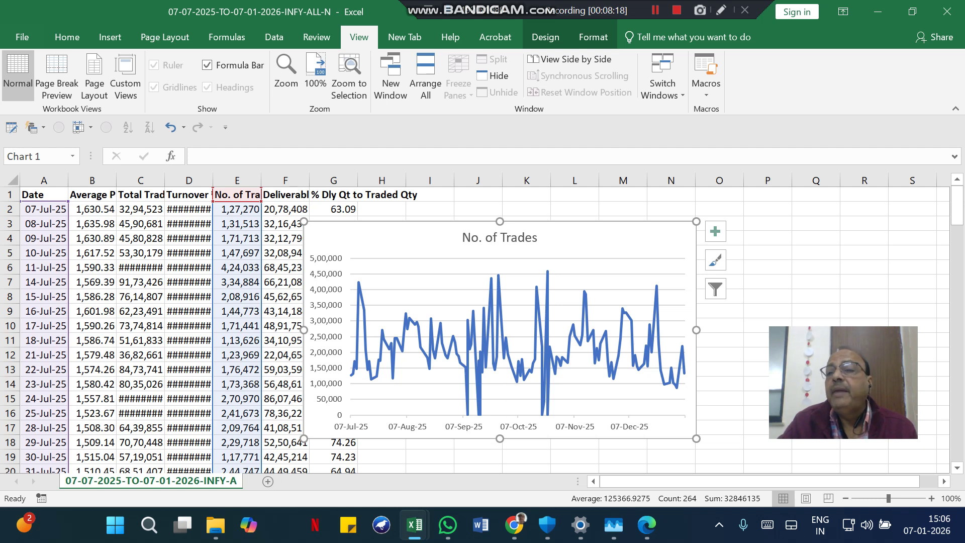
Minimize the INFY and itc ok workbooks and open 07-07-2025-TO-07-01-2026-WIPRO-ALL-N from the Downloads folder in Excel
click(877, 12)
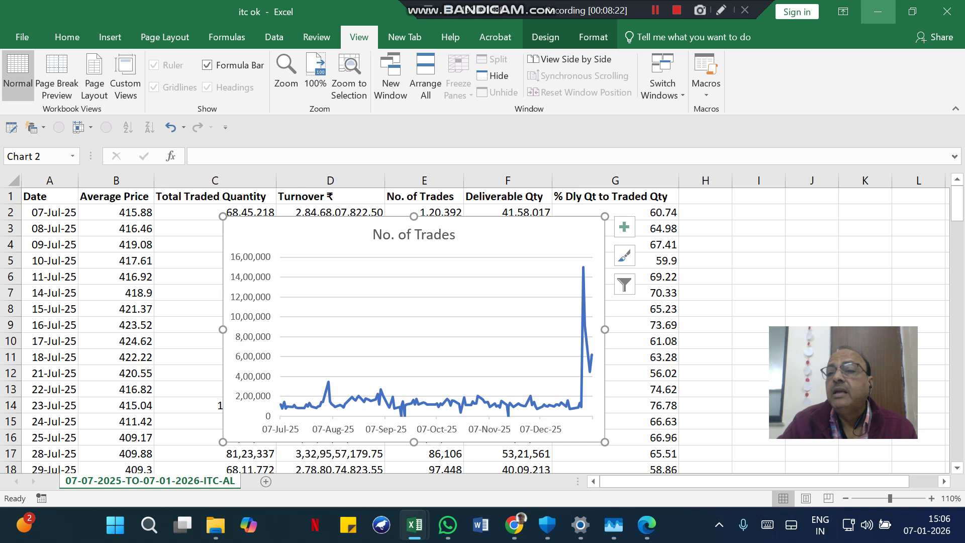
click(877, 11)
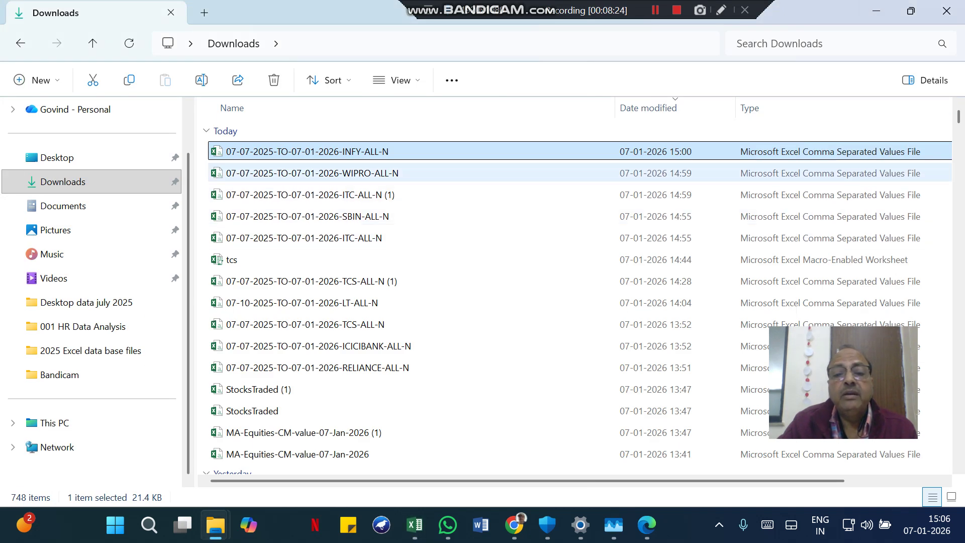
click(312, 173)
double_click(312, 173)
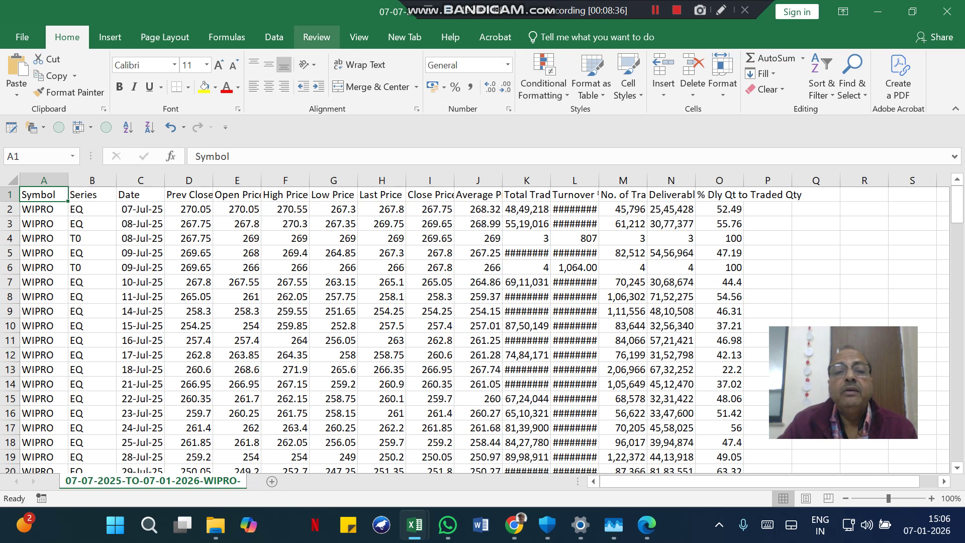
Run the macro Macro100_MMG_Stocks from itc ok.xlsm on the WIPRO sheet and end the run without debugging
click(359, 37)
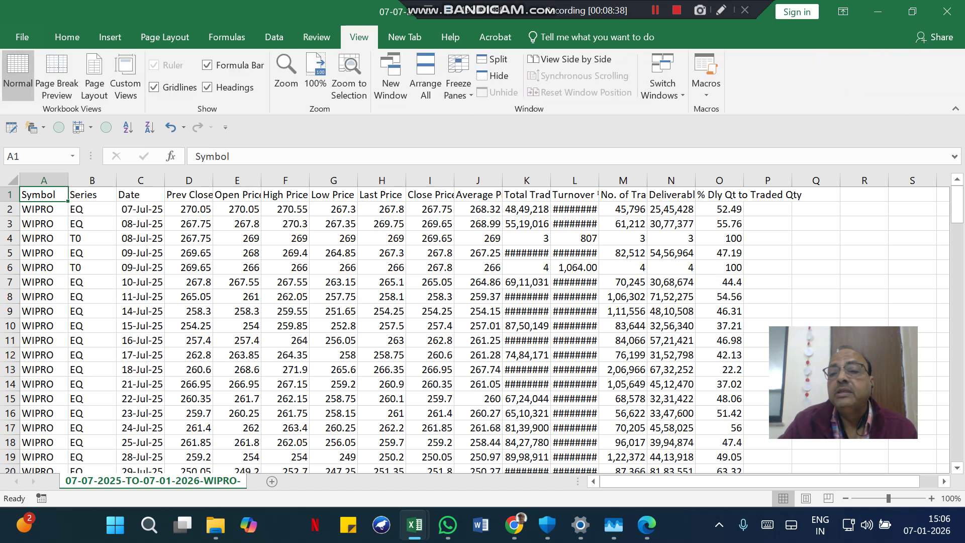
click(706, 80)
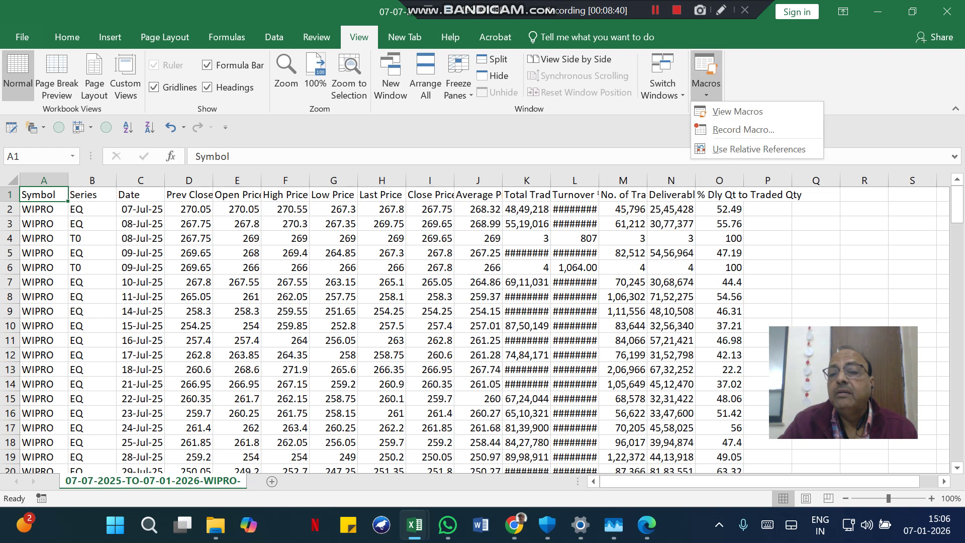
click(737, 111)
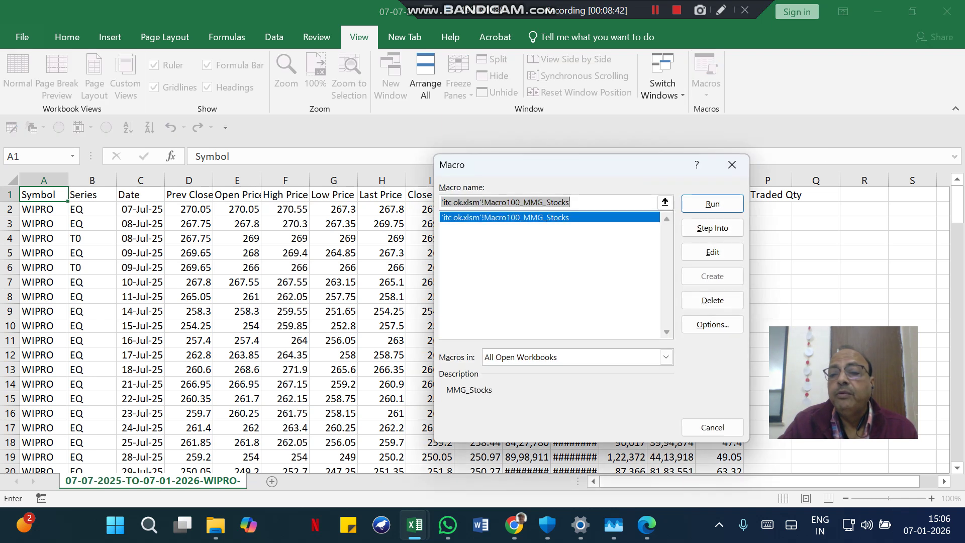
click(712, 203)
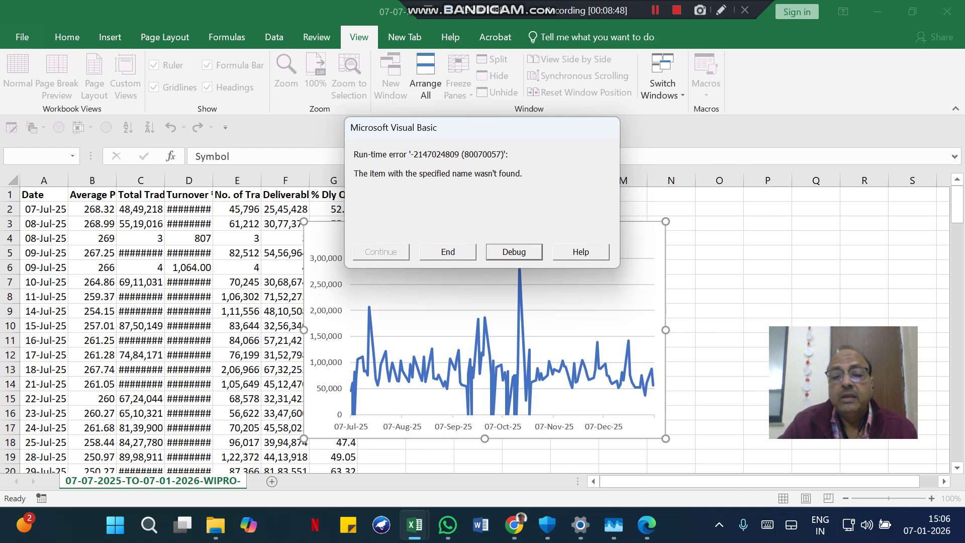
click(448, 251)
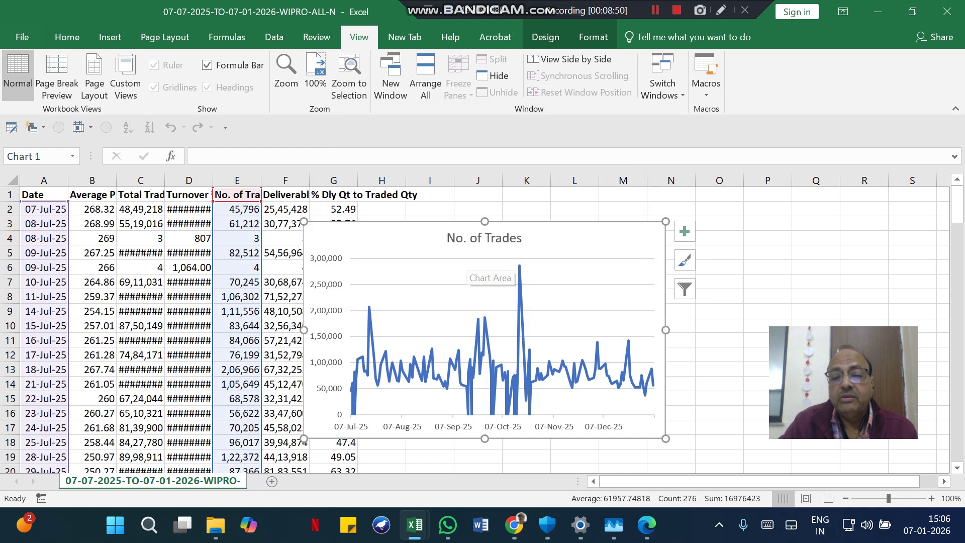
Enlarge the No. of Trades chart slightly, autofit all columns of the WIPRO sheet, and place the chart over columns F to K
drag(666, 221, 675, 220)
drag(595, 357, 653, 339)
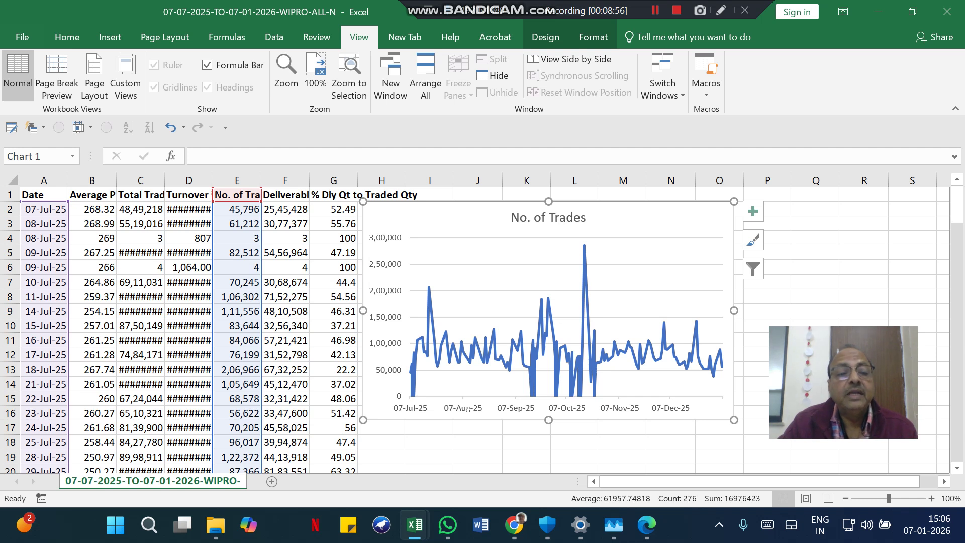
click(14, 180)
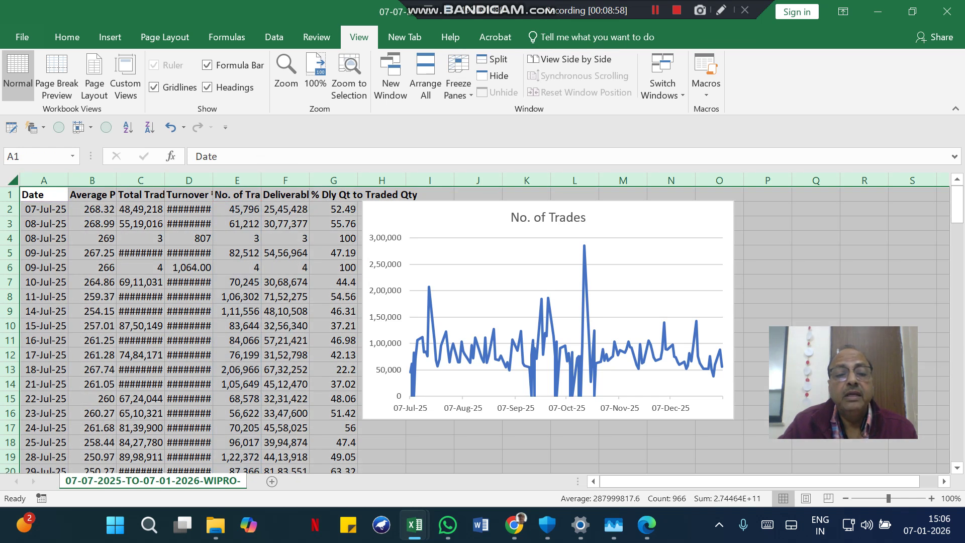
double_click(68, 180)
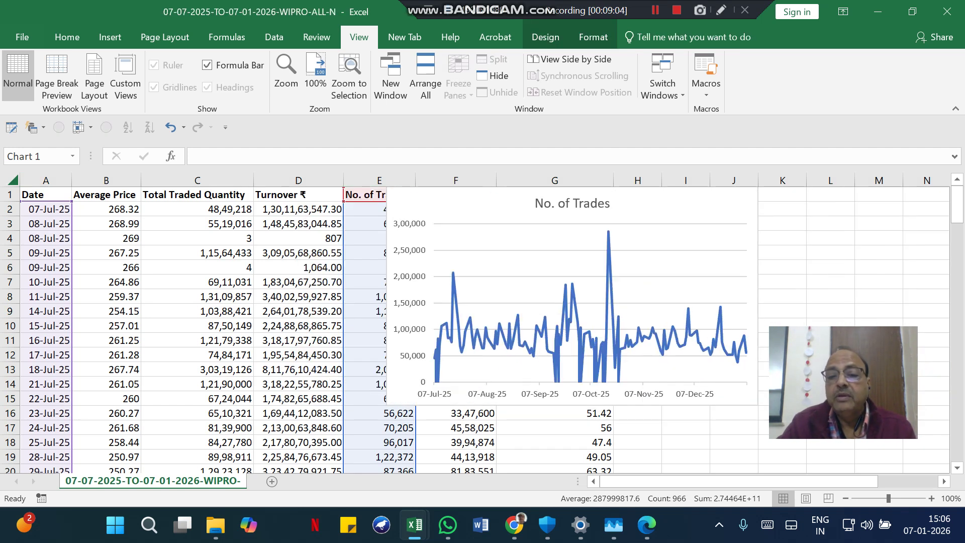
drag(714, 217, 514, 236)
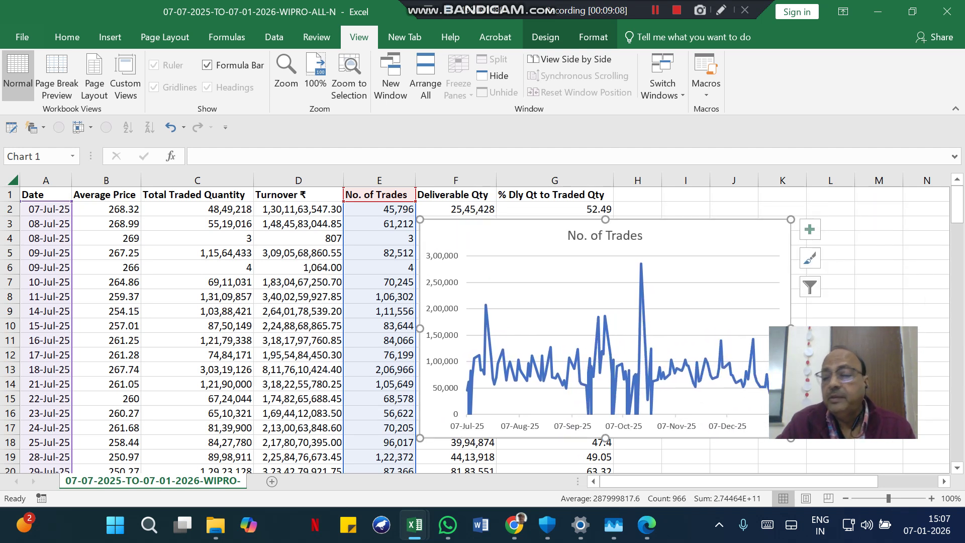